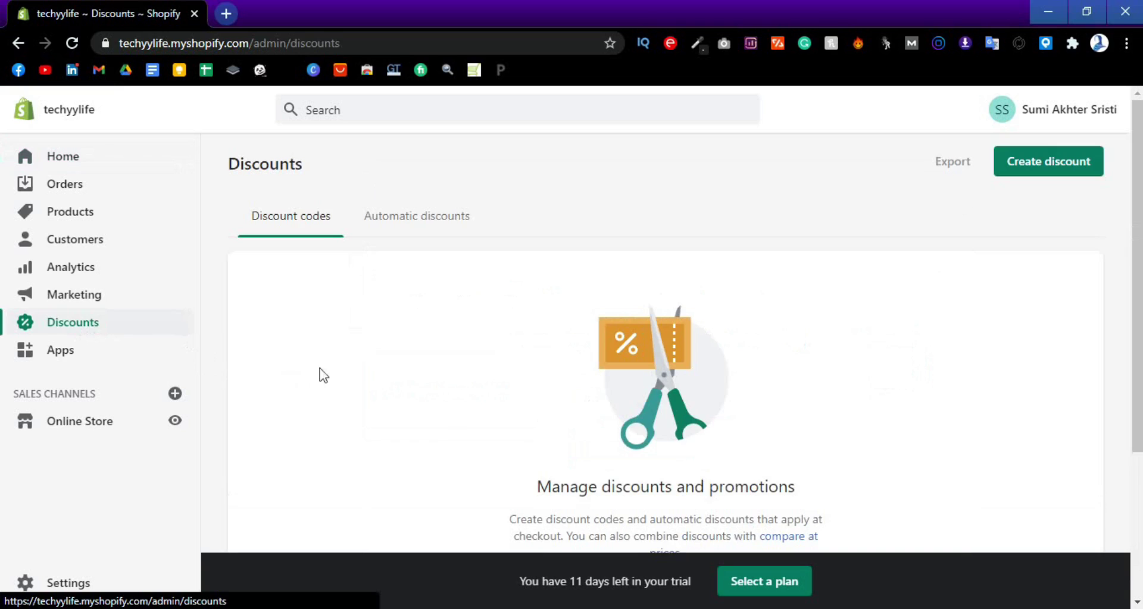
Step: Start a new discount code and enter HappyNewYear as the code customers use at checkout
scroll(484, 377, down, 3)
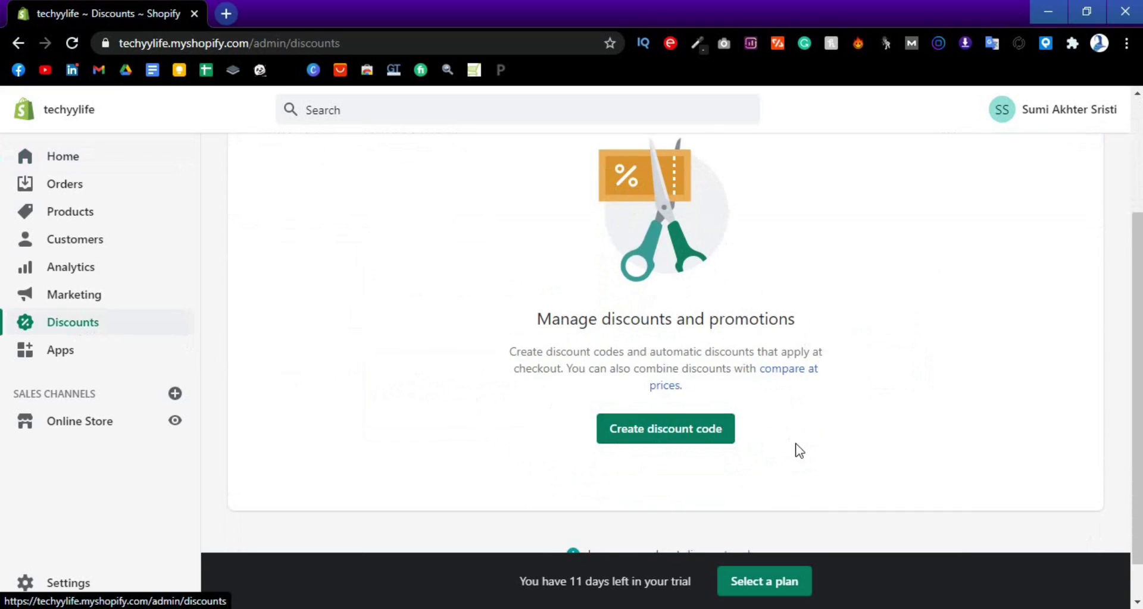
scroll(799, 451, up, 3)
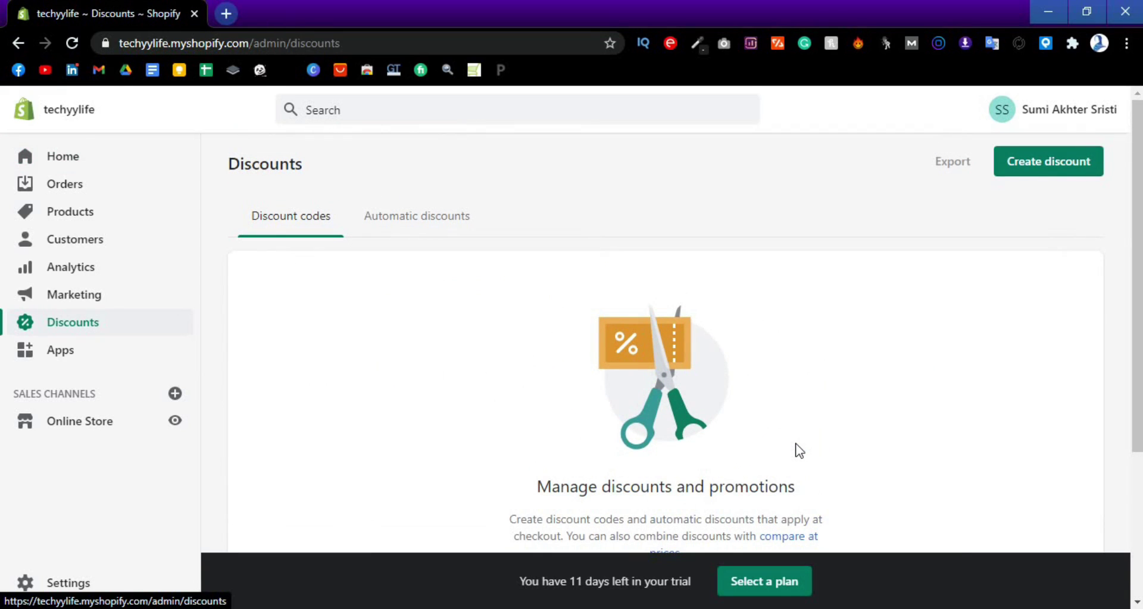
scroll(799, 450, down, 2)
scroll(799, 451, up, 2)
scroll(798, 451, down, 3)
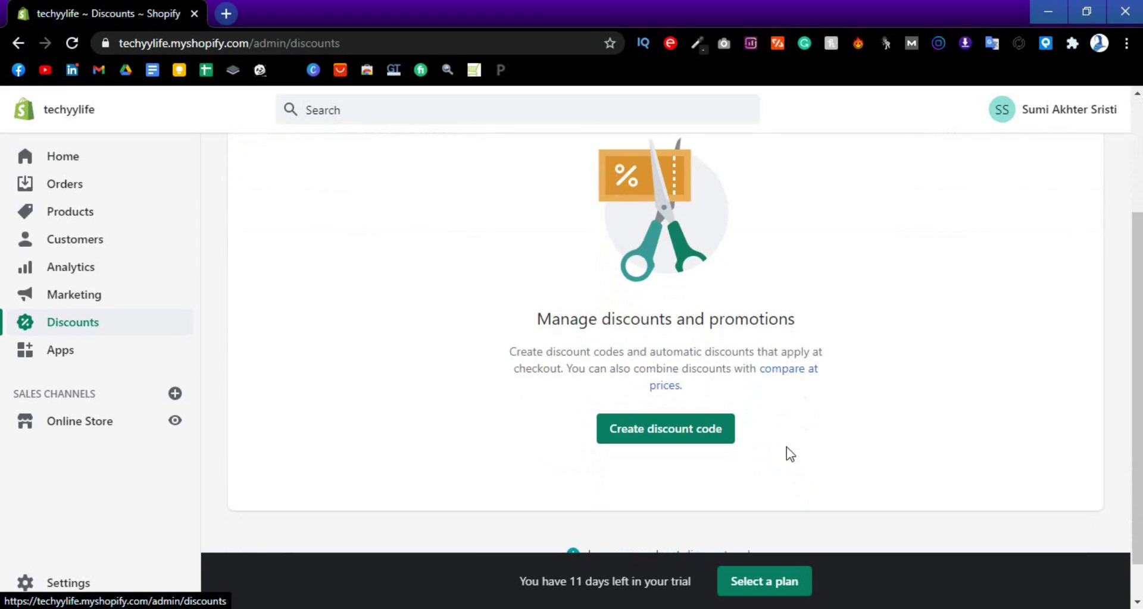
click(667, 437)
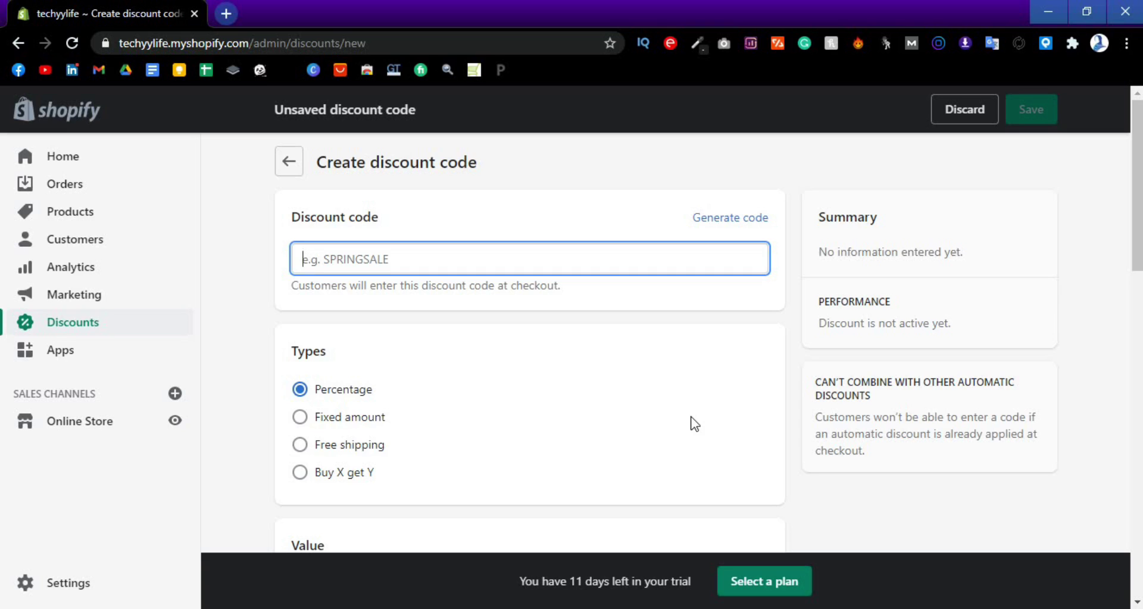
text(Happy)
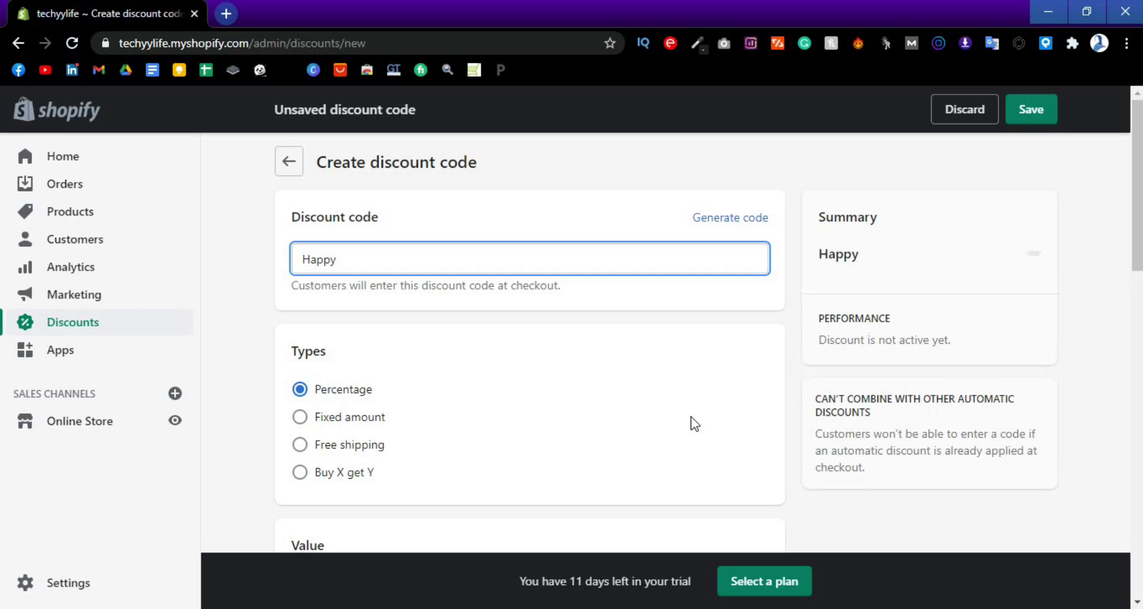
text(NewYear)
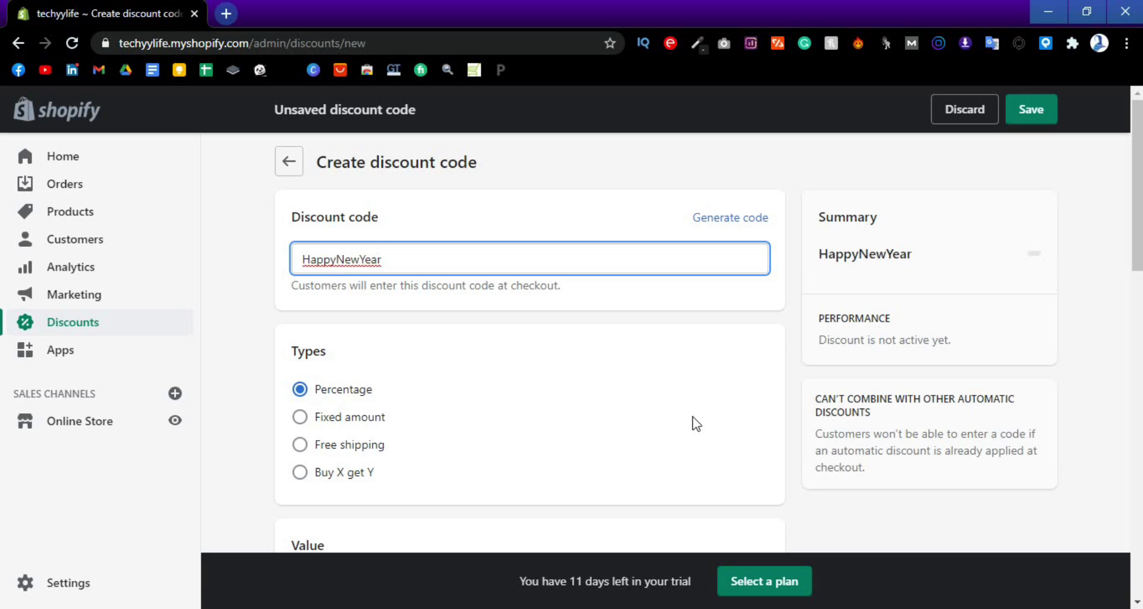
Step: Choose Percentage as the discount type and set the discount value to 10%
scroll(697, 423, down, 2)
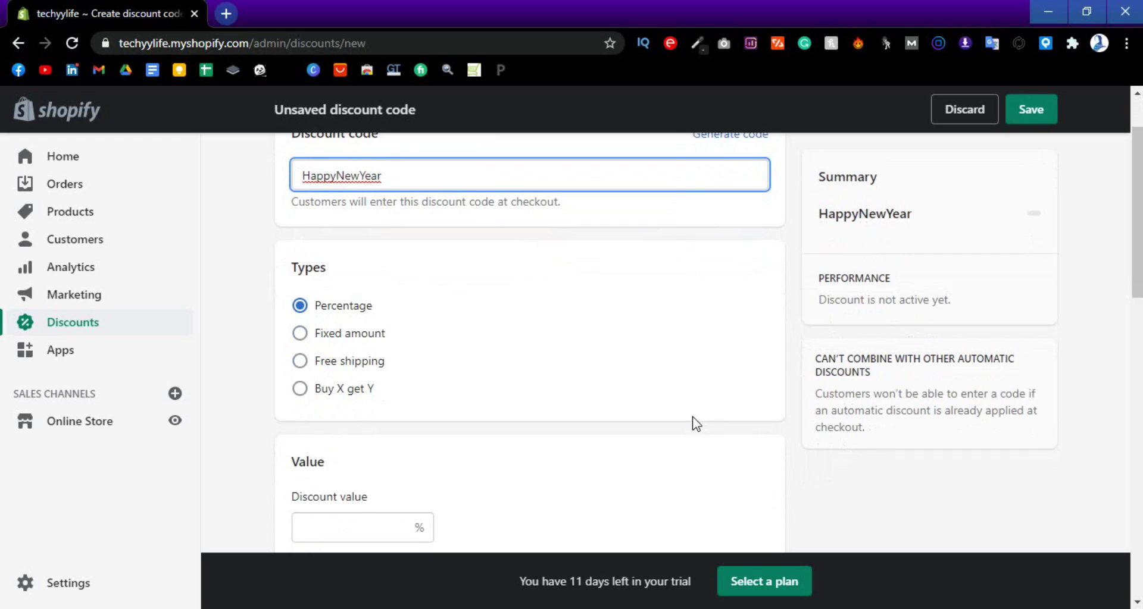
scroll(694, 424, down, 2)
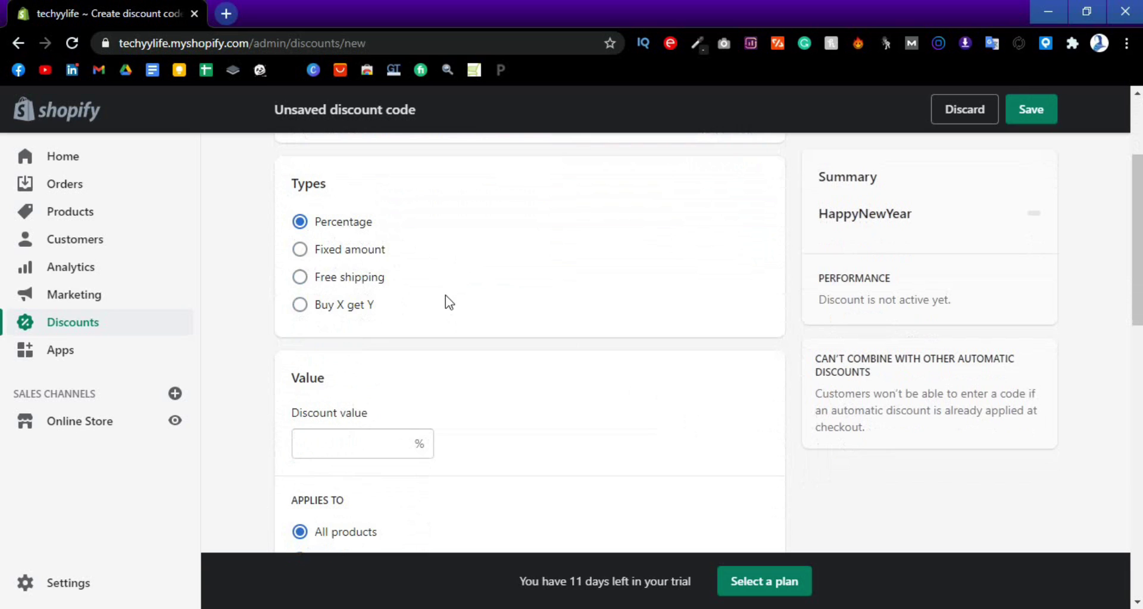
click(302, 252)
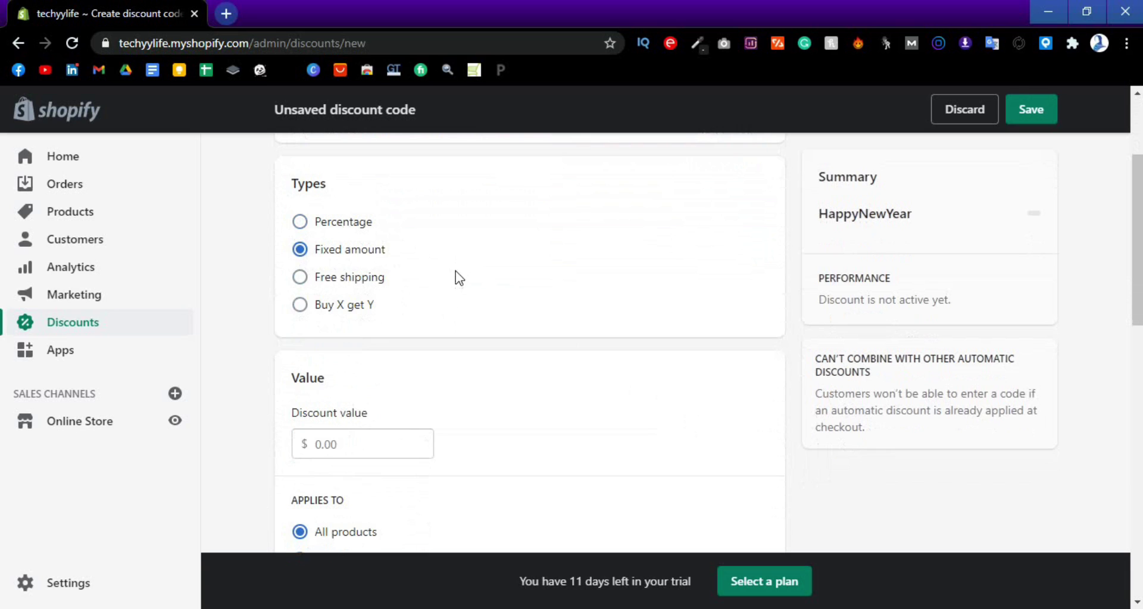
click(302, 223)
scroll(524, 268, down, 1)
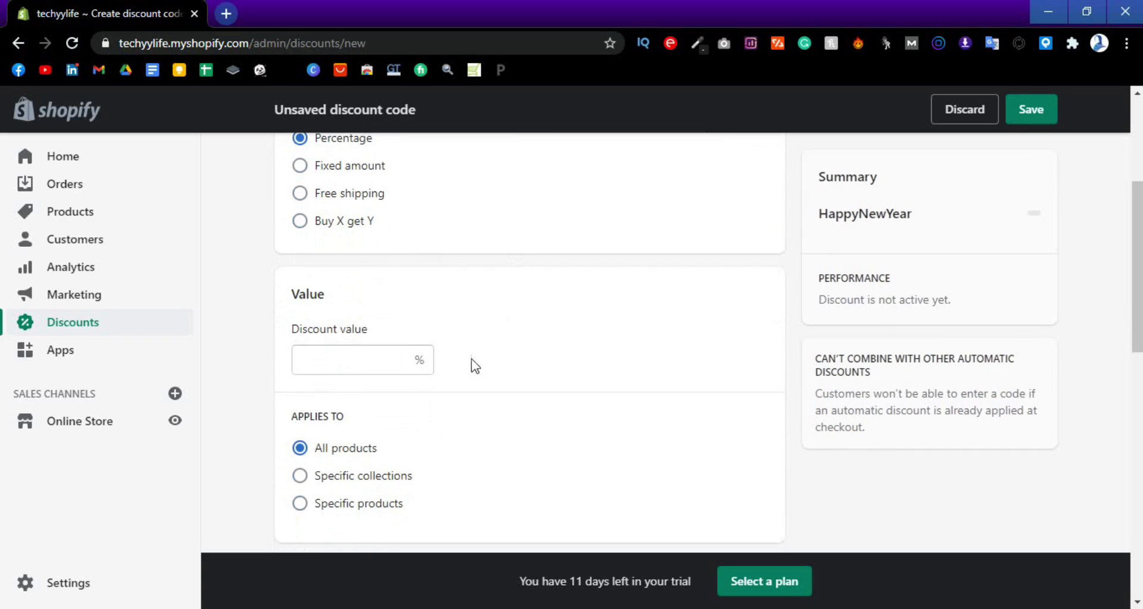
click(402, 358)
text(10)
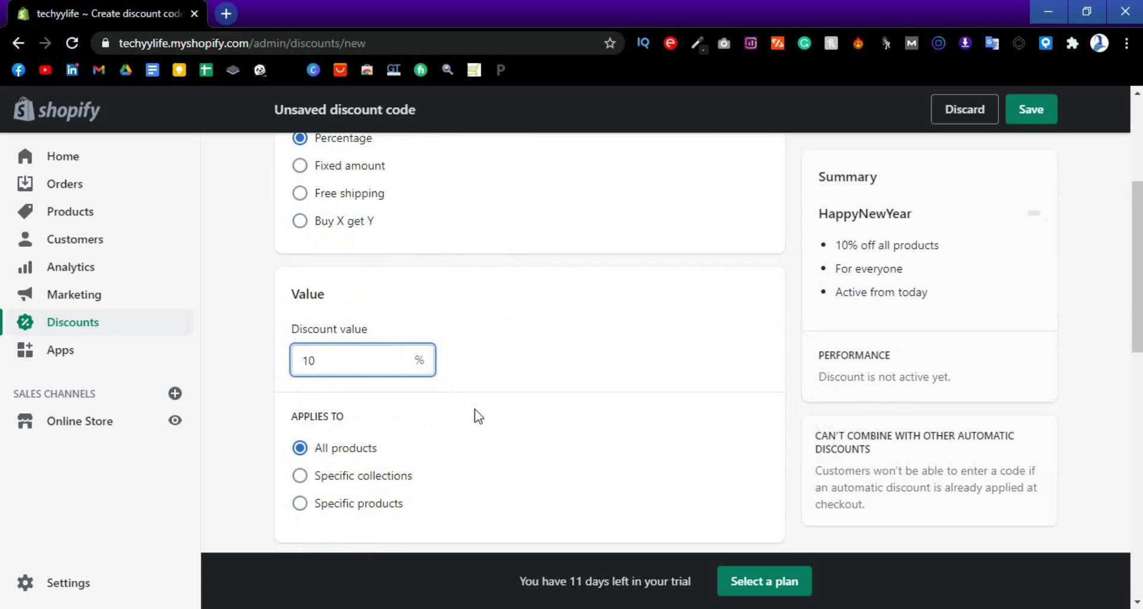
scroll(476, 416, down, 1)
scroll(478, 416, up, 1)
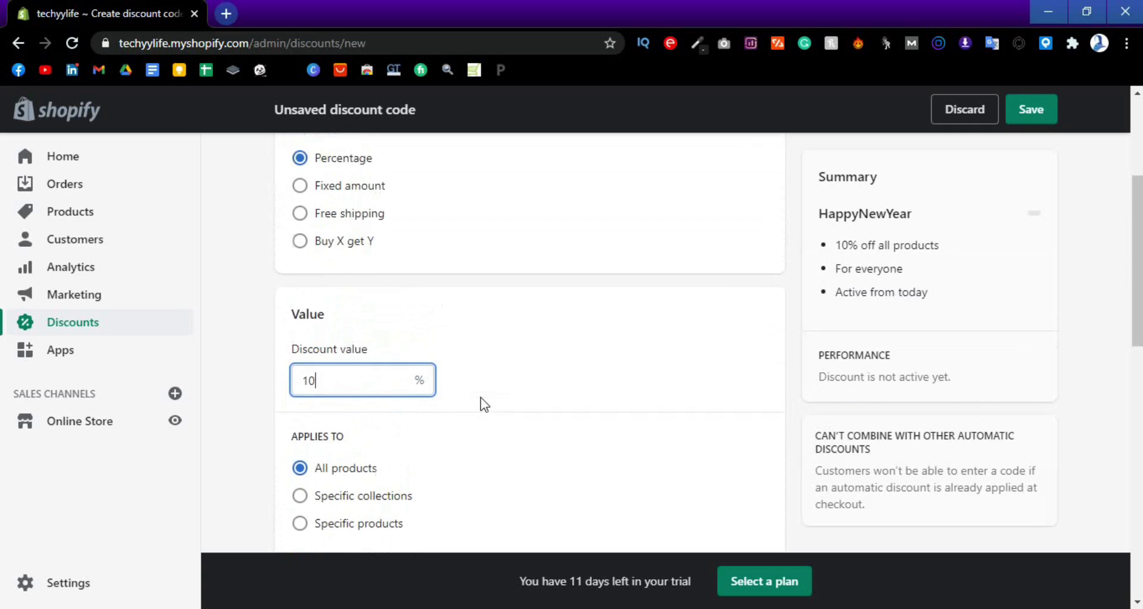
scroll(480, 403, up, 1)
scroll(479, 402, down, 1)
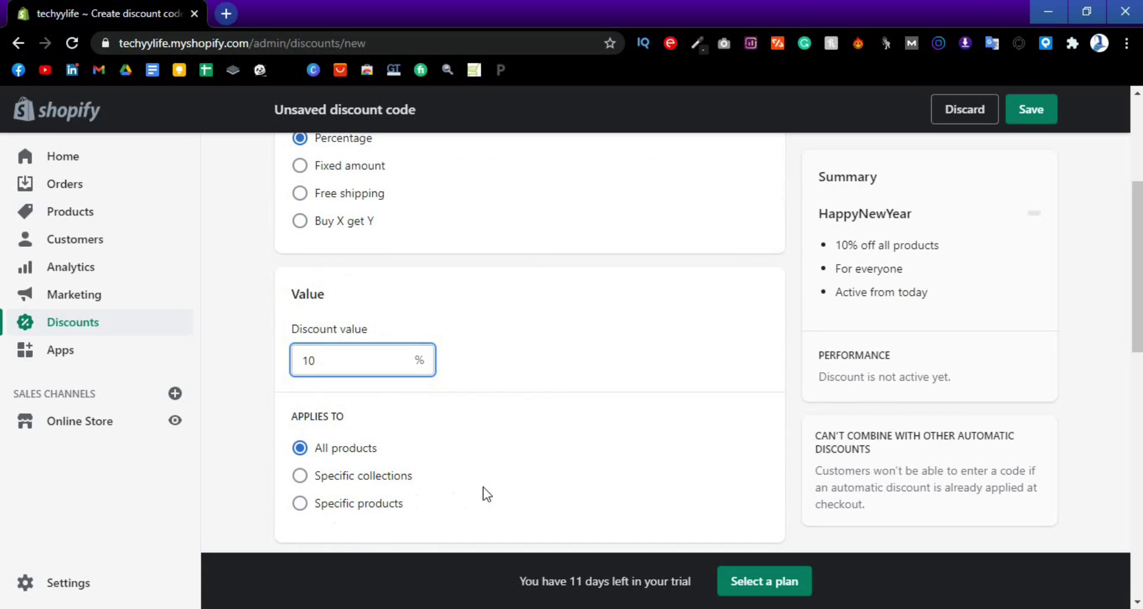
scroll(484, 493, up, 1)
scroll(485, 492, down, 1)
scroll(485, 493, up, 1)
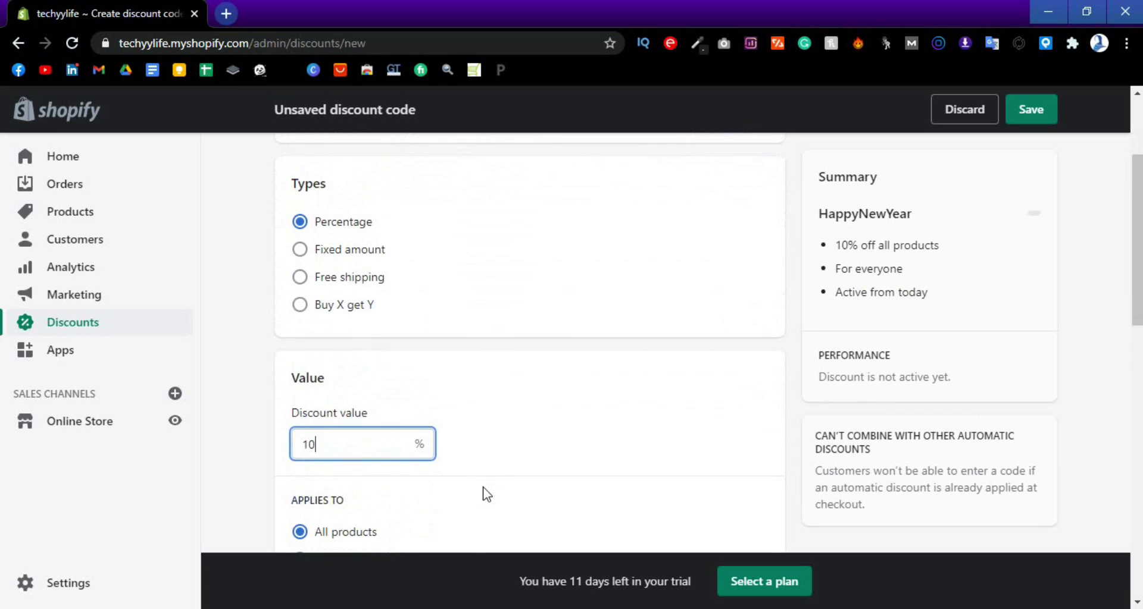
Step: Switch the discount type to Fixed amount and set the discount value to $10
click(304, 253)
scroll(395, 304, down, 1)
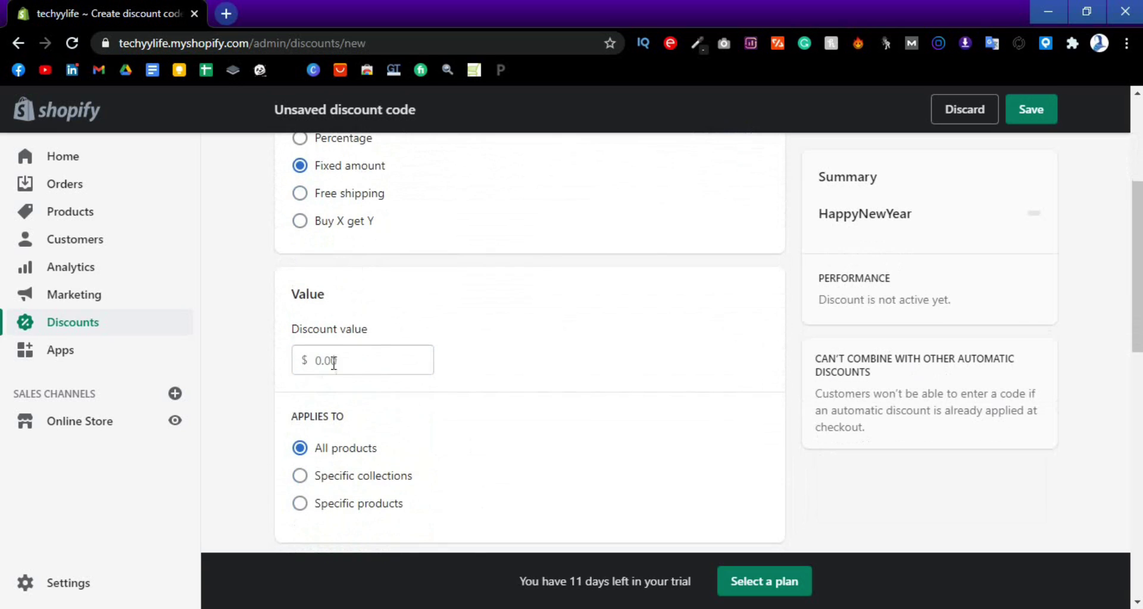
click(334, 360)
text(1)
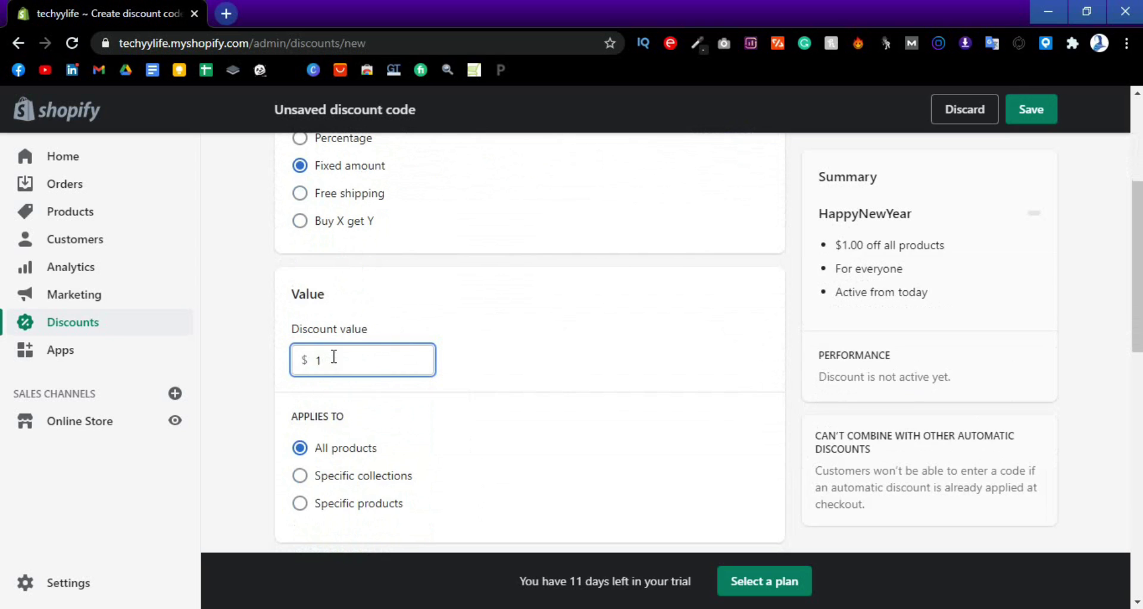
text(0)
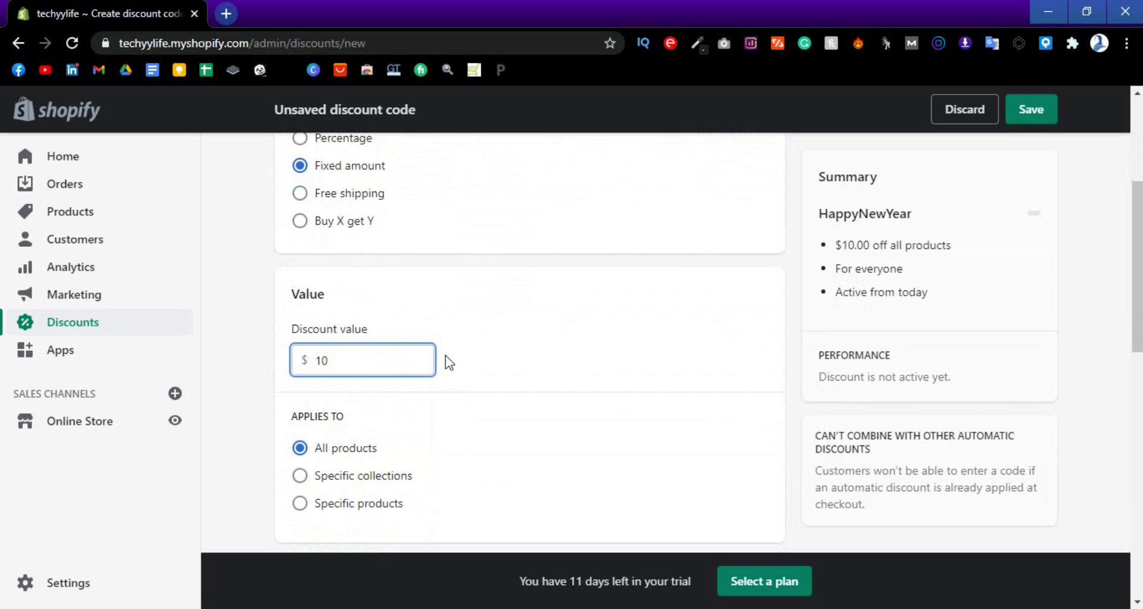
Step: Switch the discount type to Free shipping and review its country and shipping rate options
scroll(446, 360, up, 1)
click(300, 278)
scroll(405, 332, down, 1)
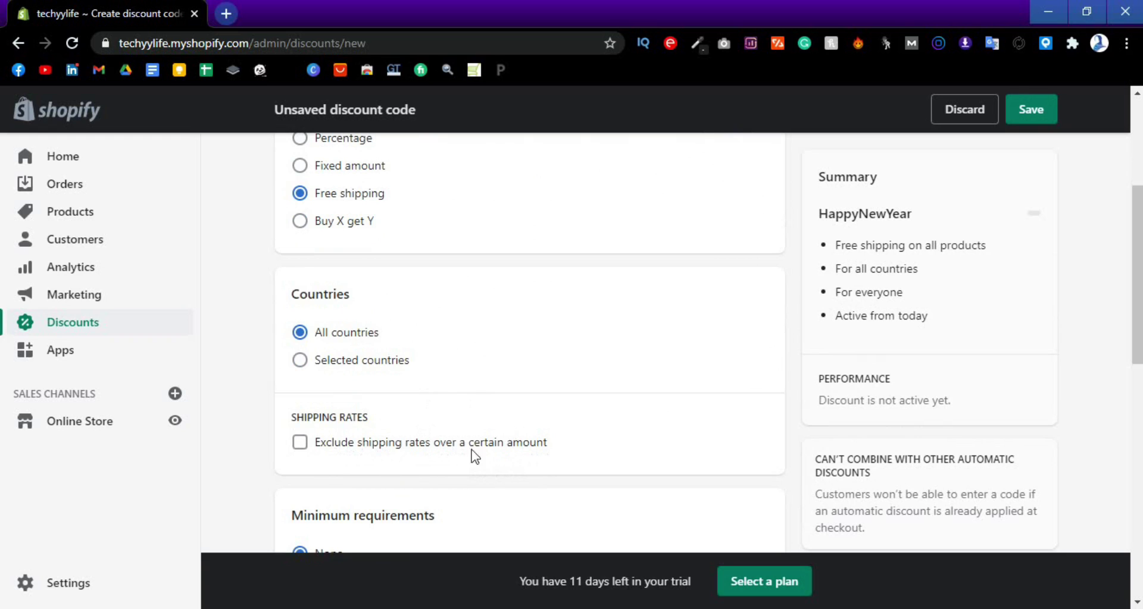
scroll(352, 467, up, 1)
scroll(409, 473, down, 1)
scroll(479, 458, up, 1)
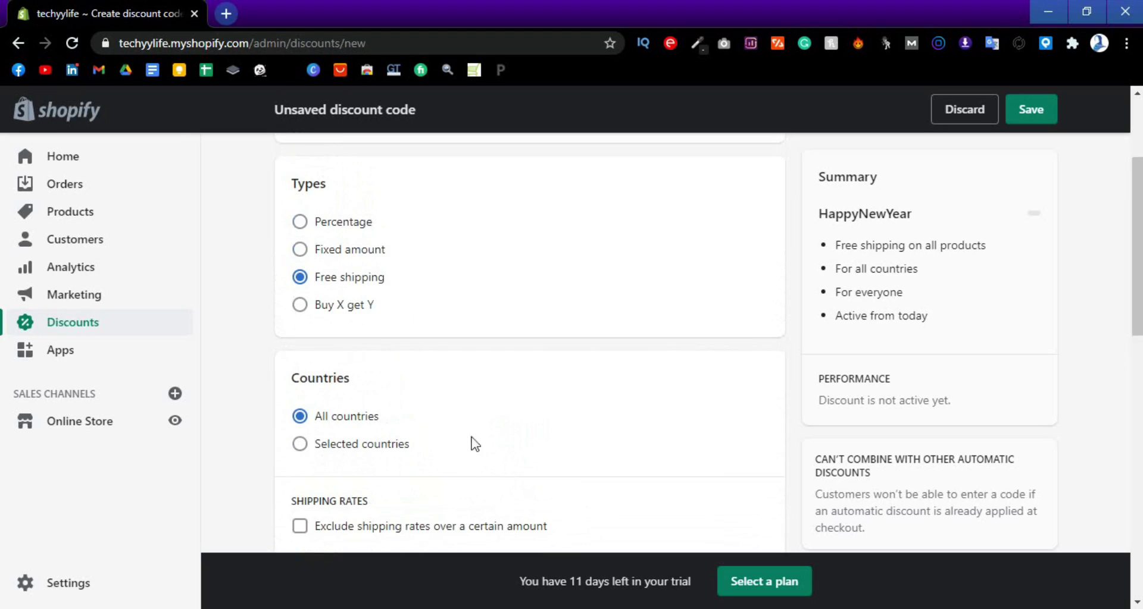
Step: Change the discount type to Buy X get Y and review the customer buys and customer gets settings
click(300, 304)
scroll(506, 394, down, 1)
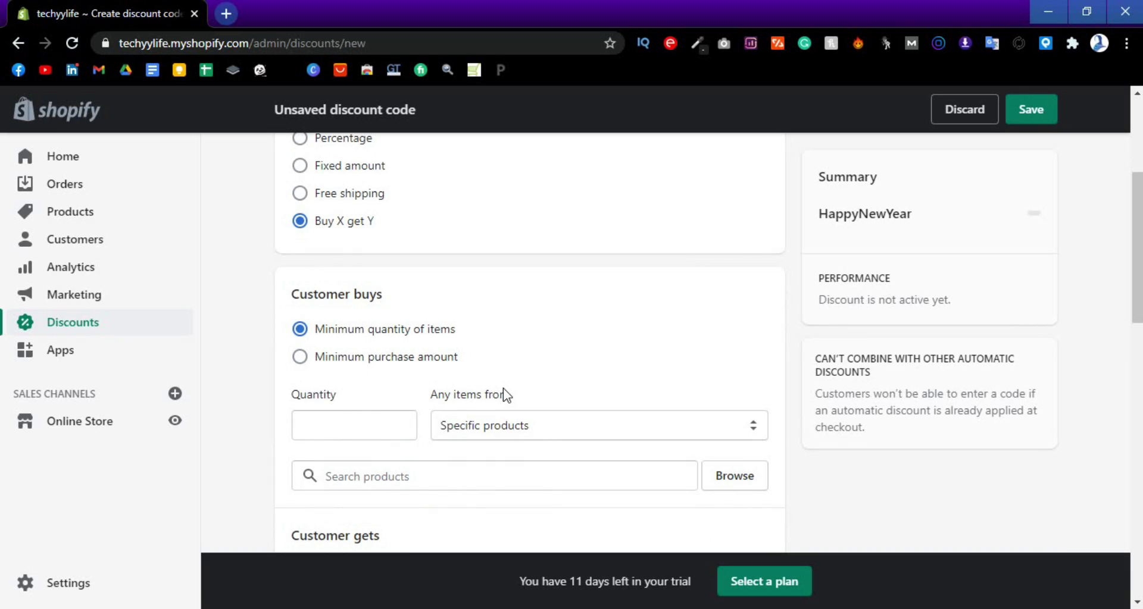
scroll(505, 395, down, 1)
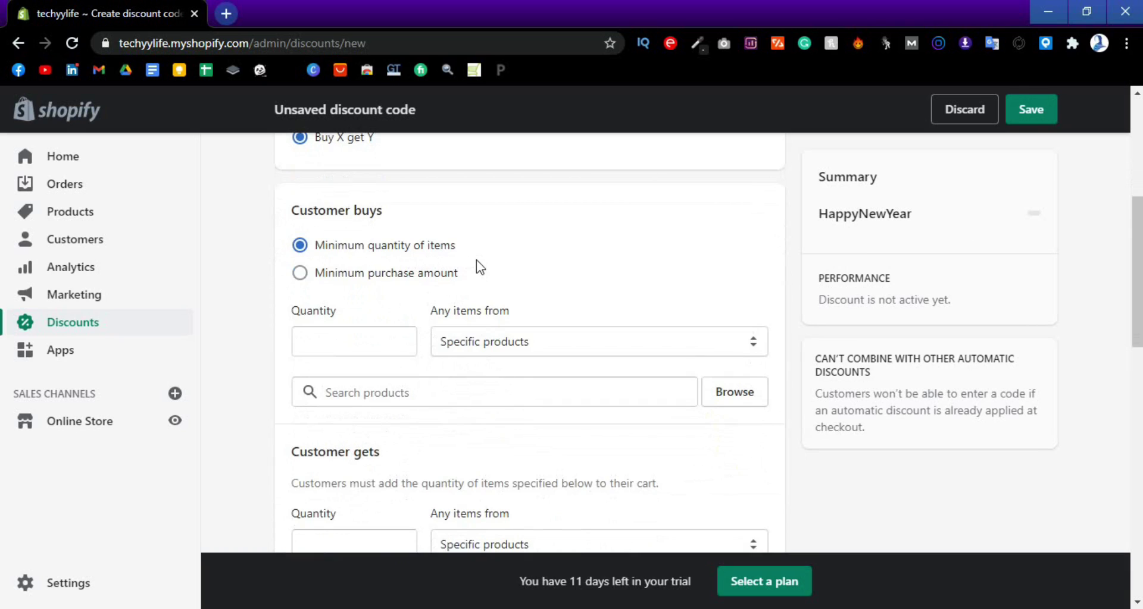
scroll(447, 272, down, 1)
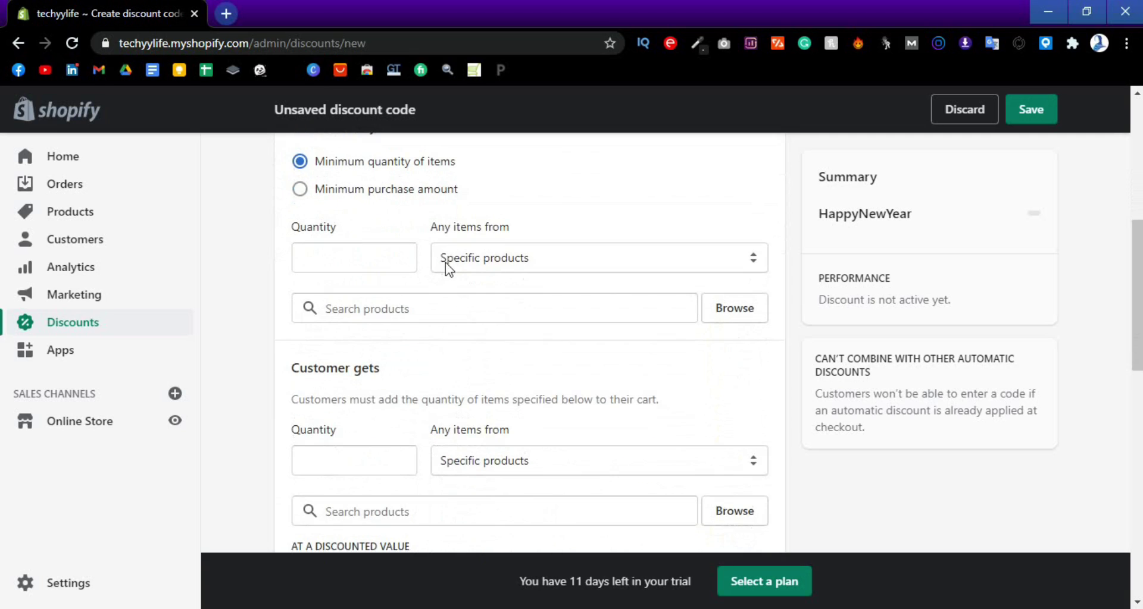
scroll(446, 263, up, 1)
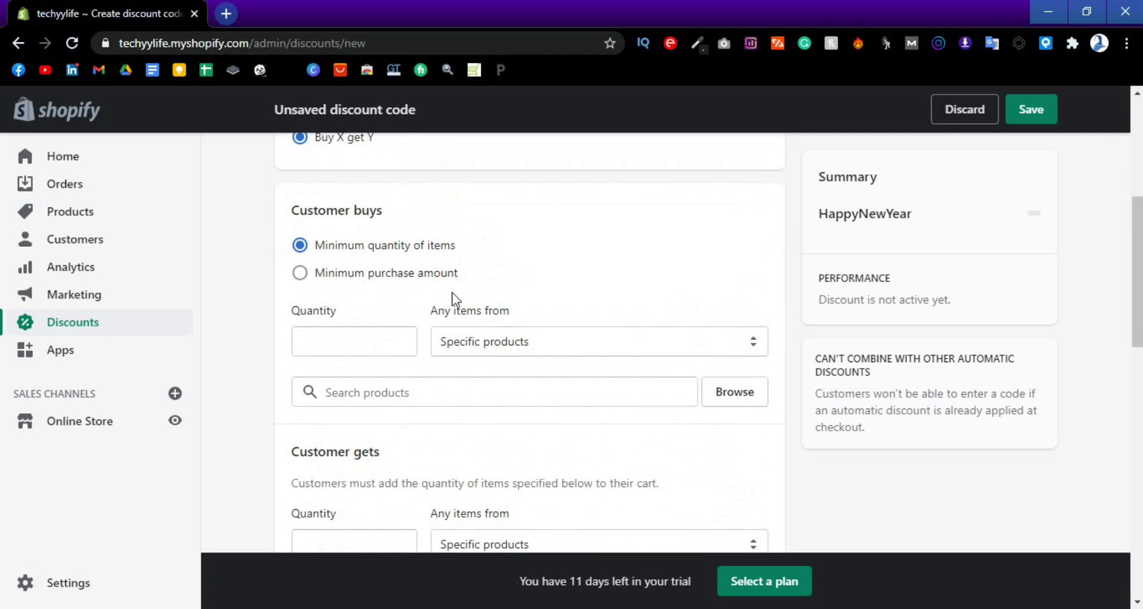
scroll(455, 299, up, 1)
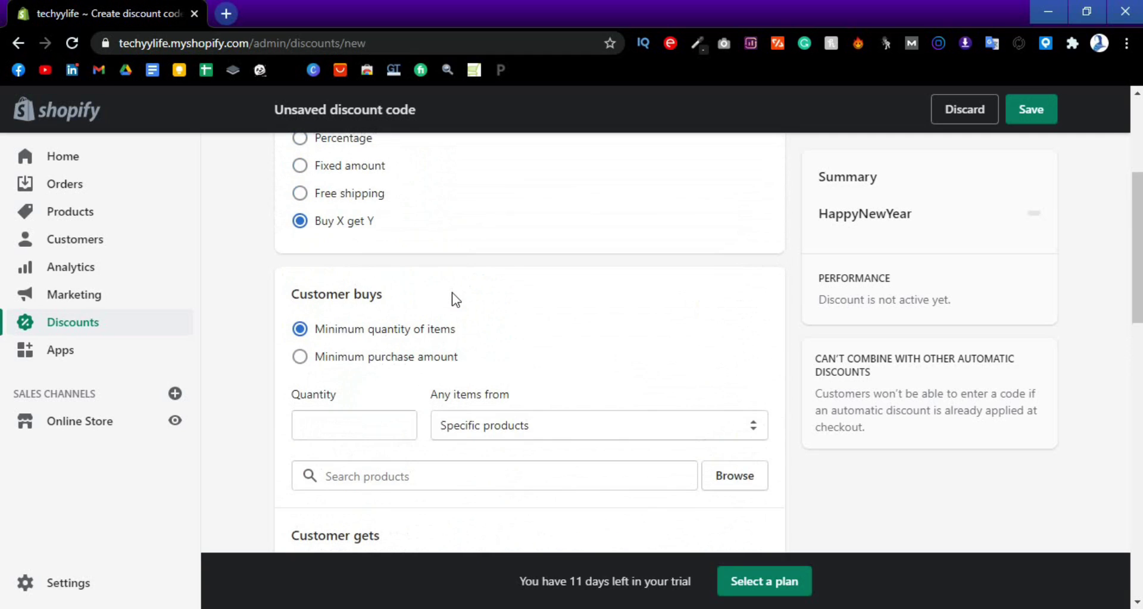
Step: Set the minimum quantity of items the customer buys to 10
scroll(454, 298, down, 2)
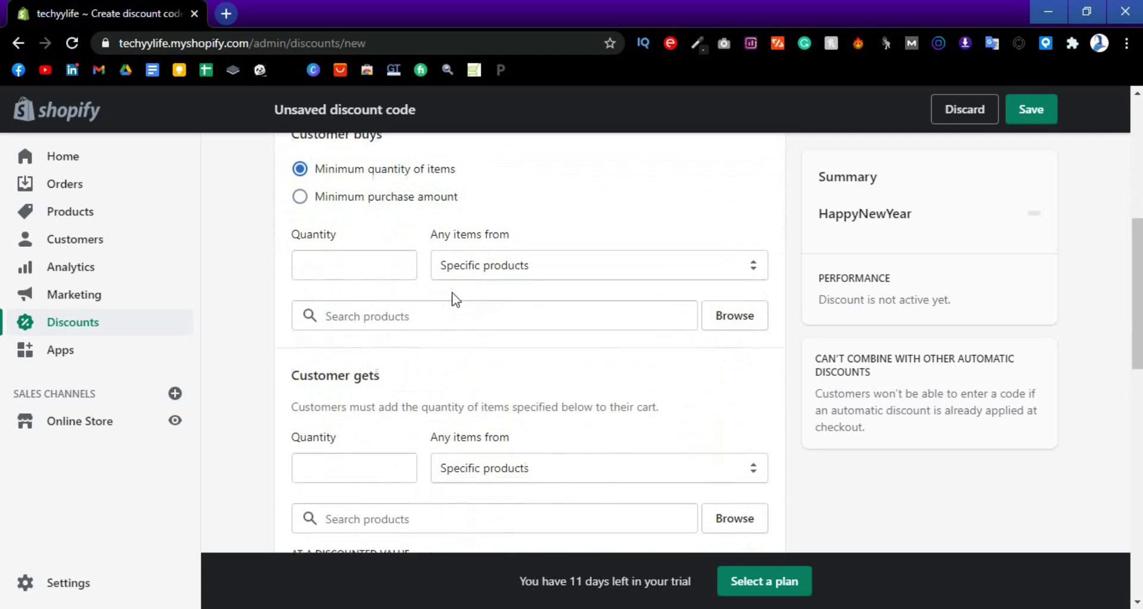
click(379, 259)
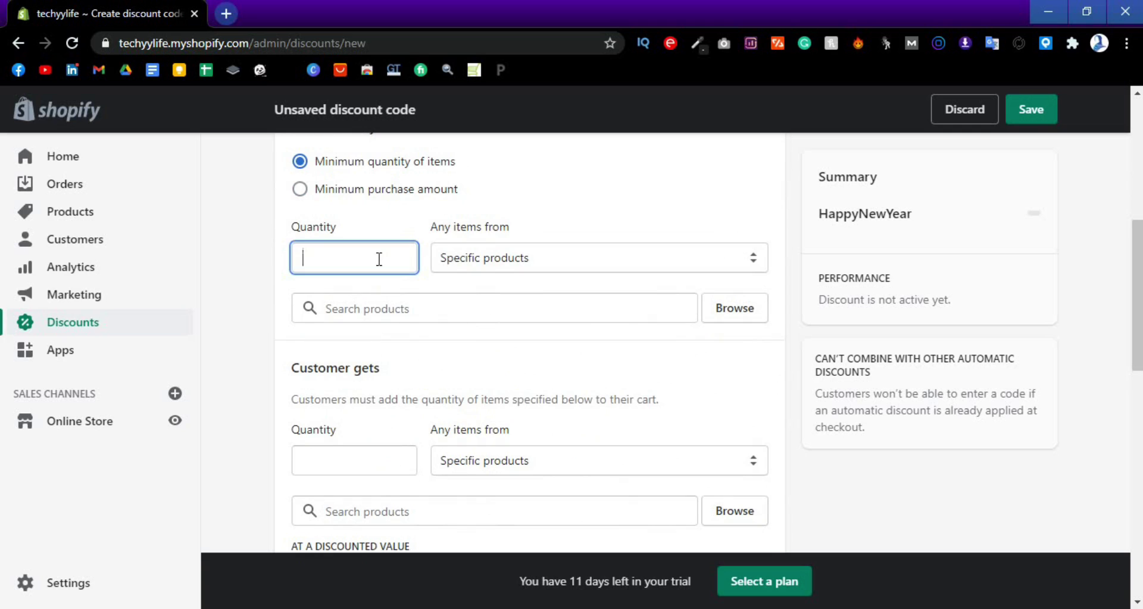
text(10)
scroll(519, 257, down, 1)
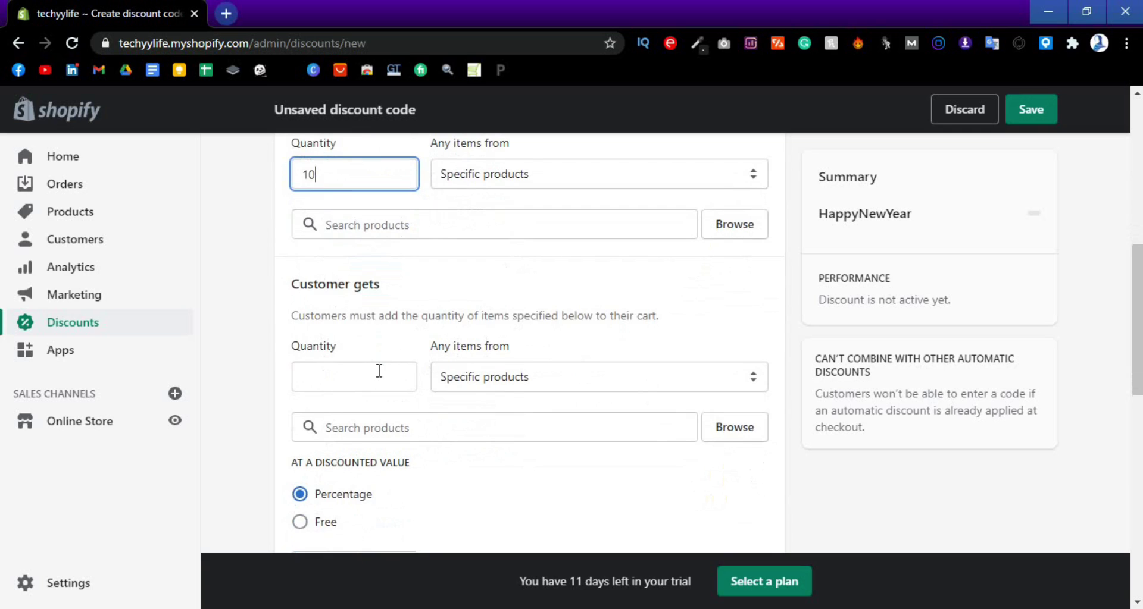
scroll(510, 395, up, 1)
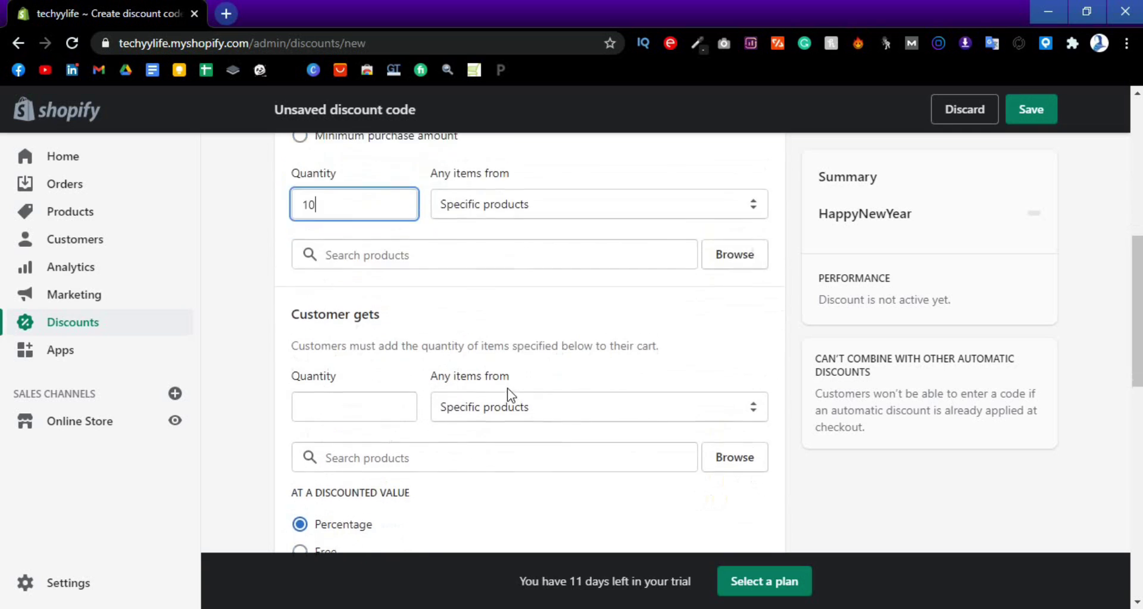
Step: Make the items the customer buys come from specific collections and add the T-shirt collection
click(527, 257)
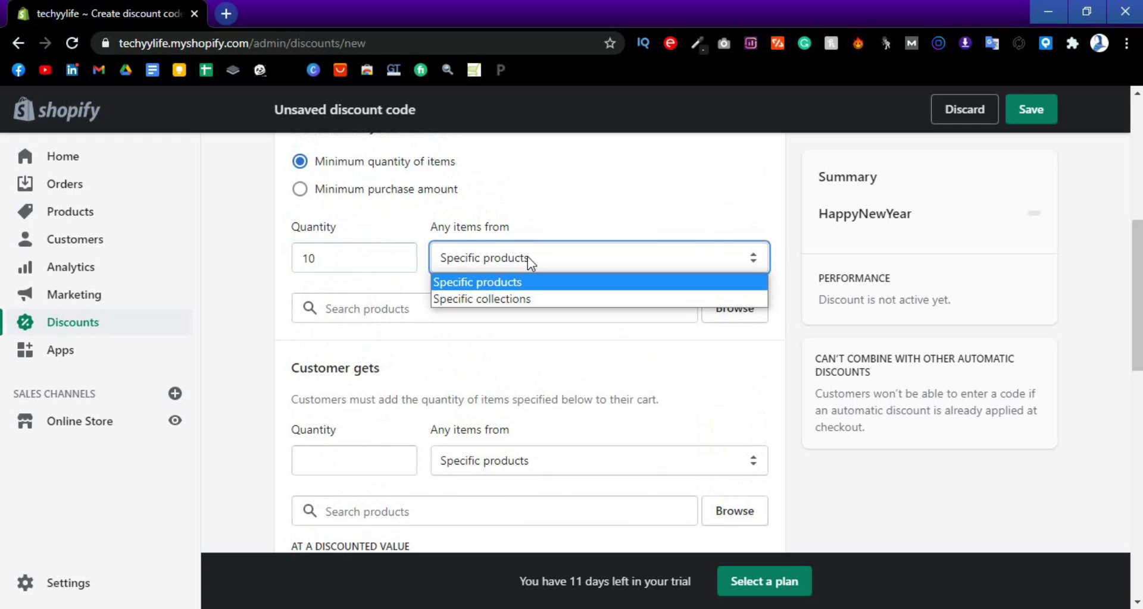
click(515, 298)
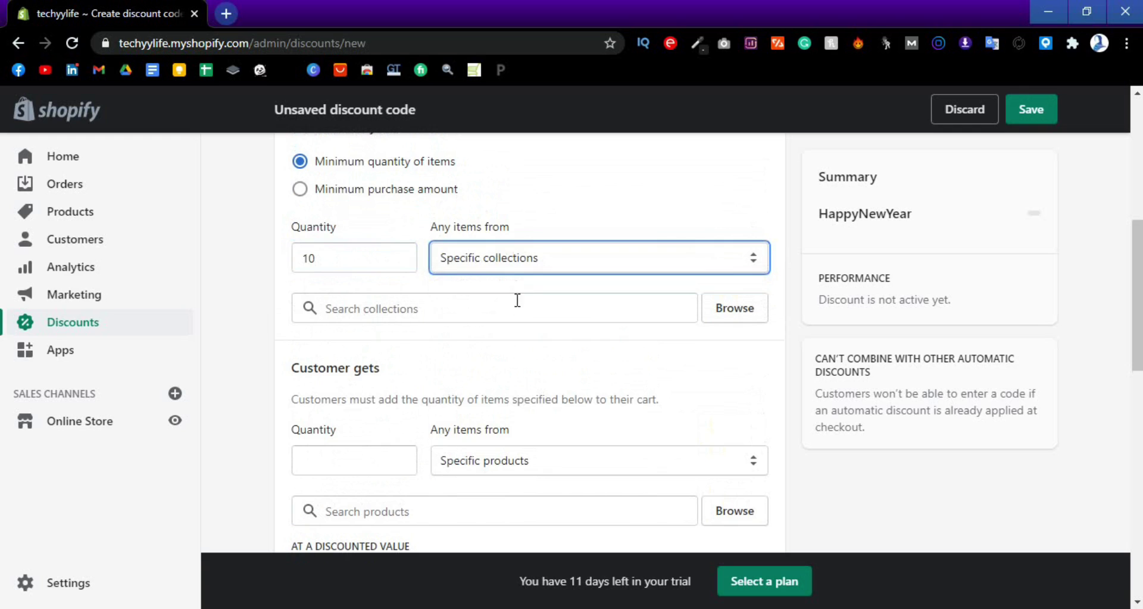
click(493, 316)
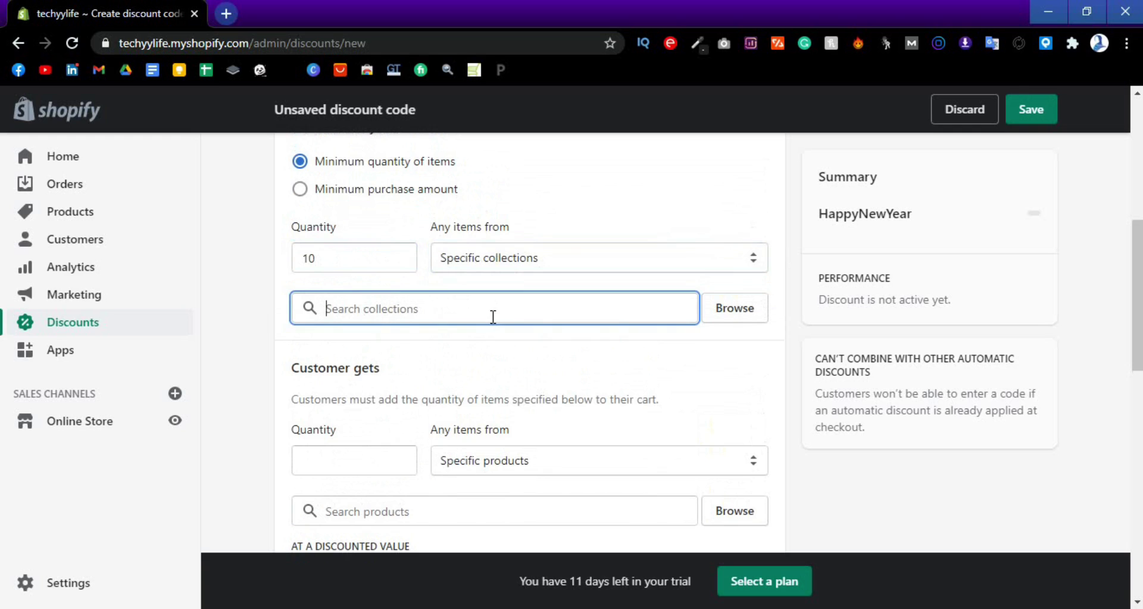
click(740, 318)
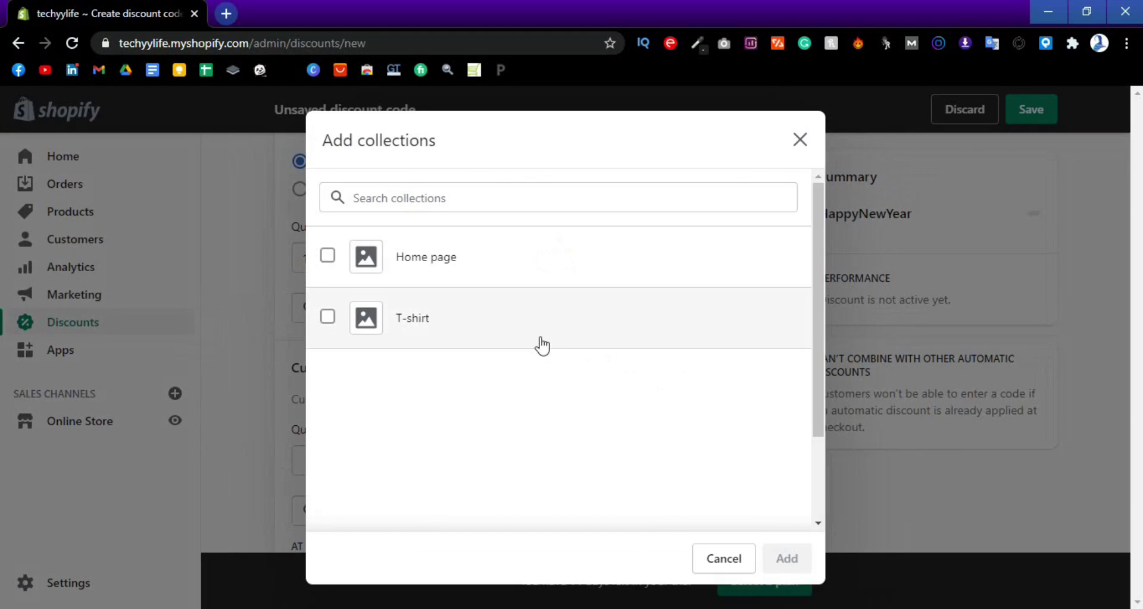
click(538, 342)
click(786, 558)
Step: Set the quantity of items the customer gets to 5
scroll(544, 426, down, 3)
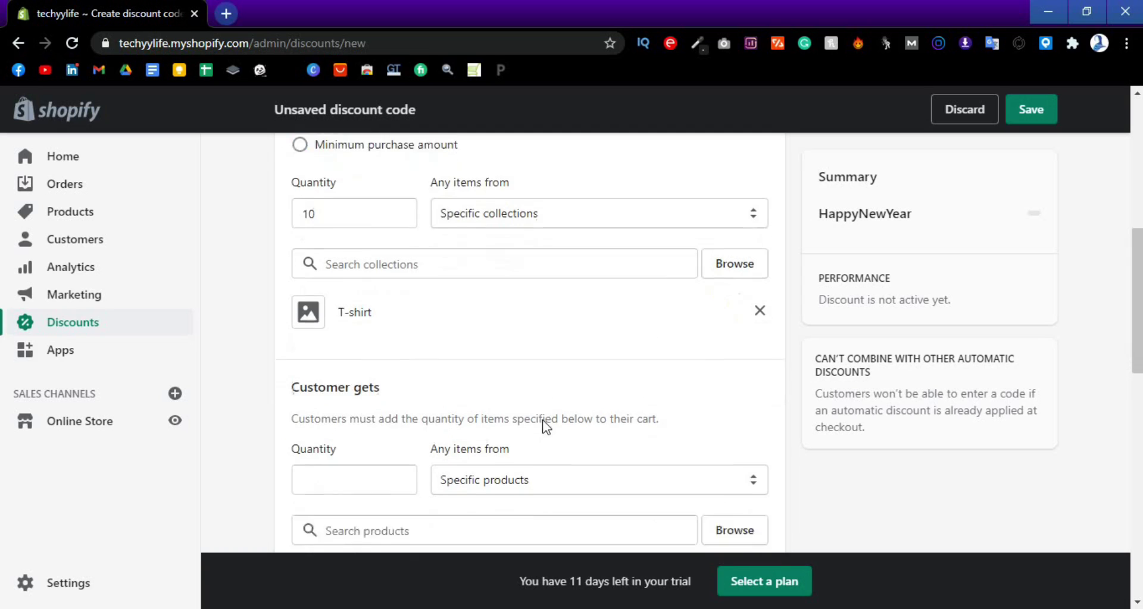
click(381, 358)
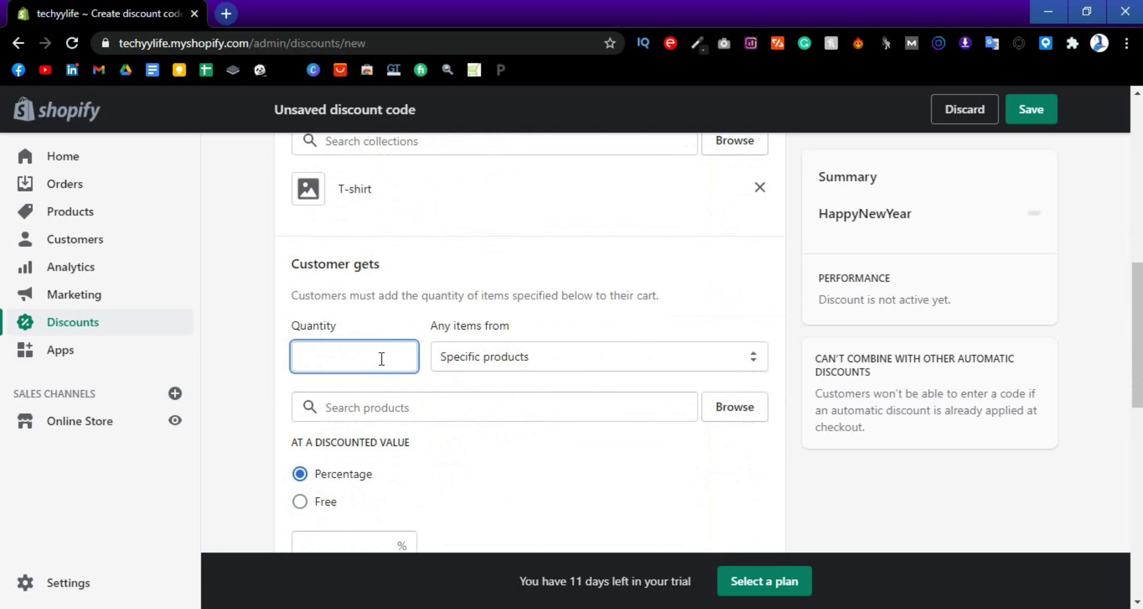
text(5)
Step: Make the items the customer gets come from specific collections and add the Home page collection
click(544, 366)
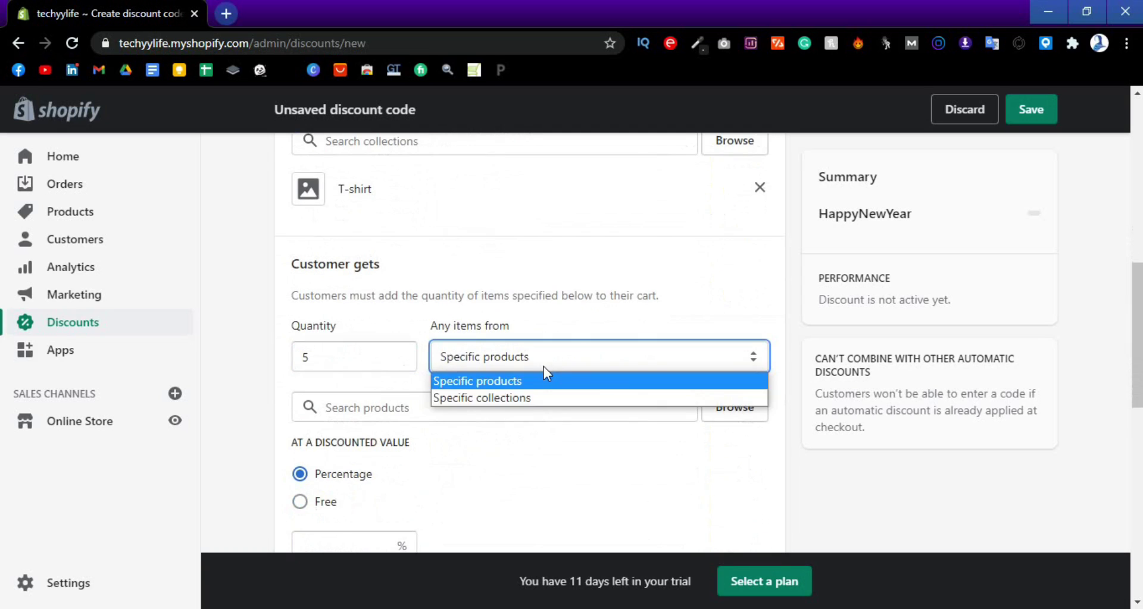
click(537, 405)
click(512, 409)
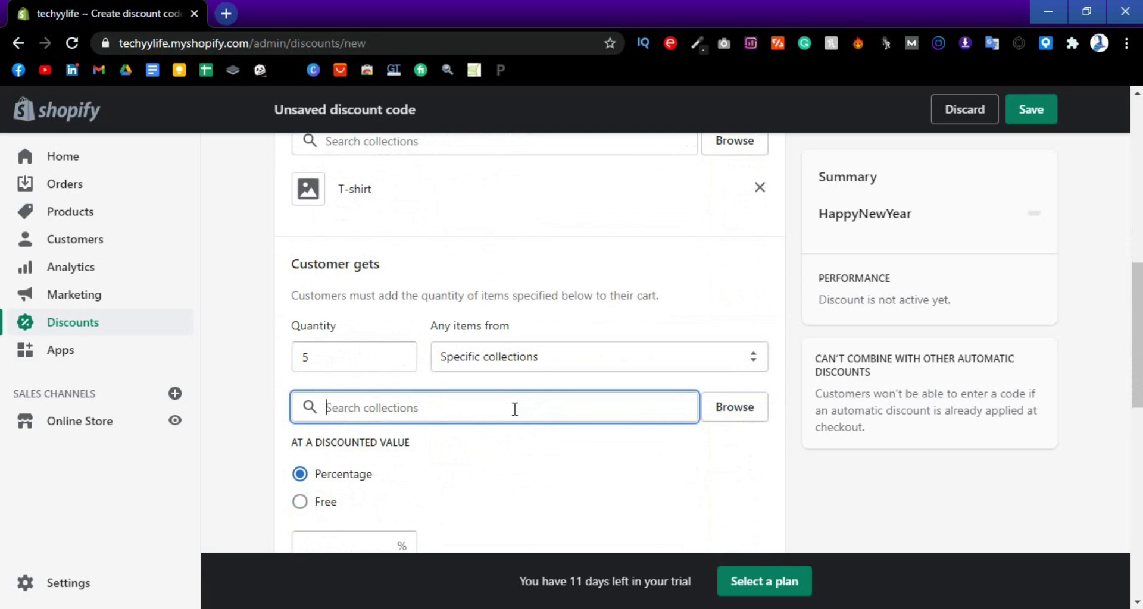
click(710, 417)
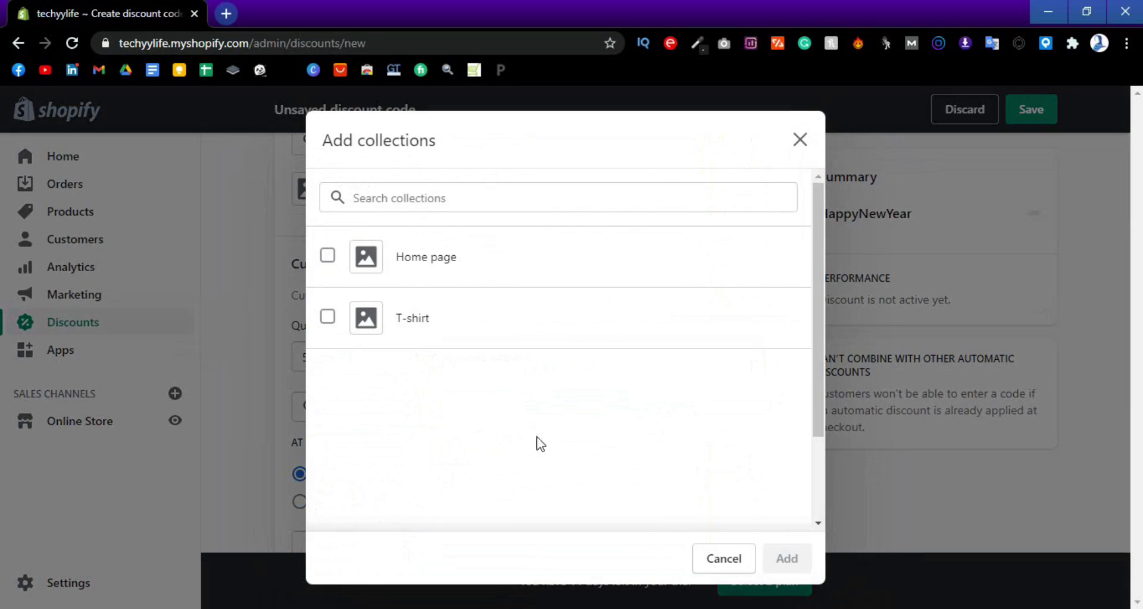
key(space)
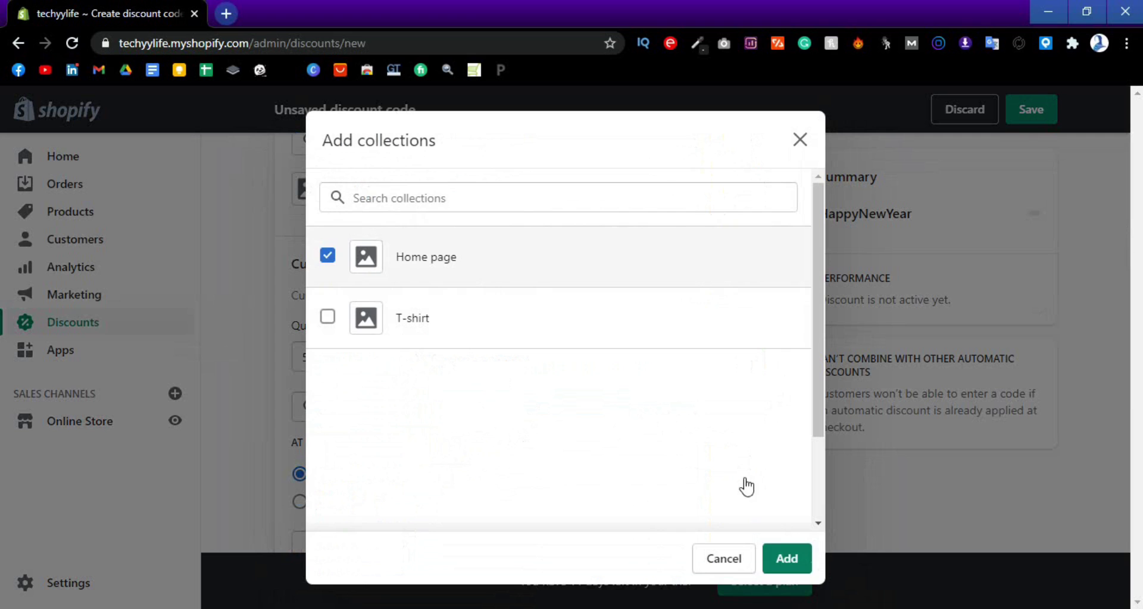
click(786, 563)
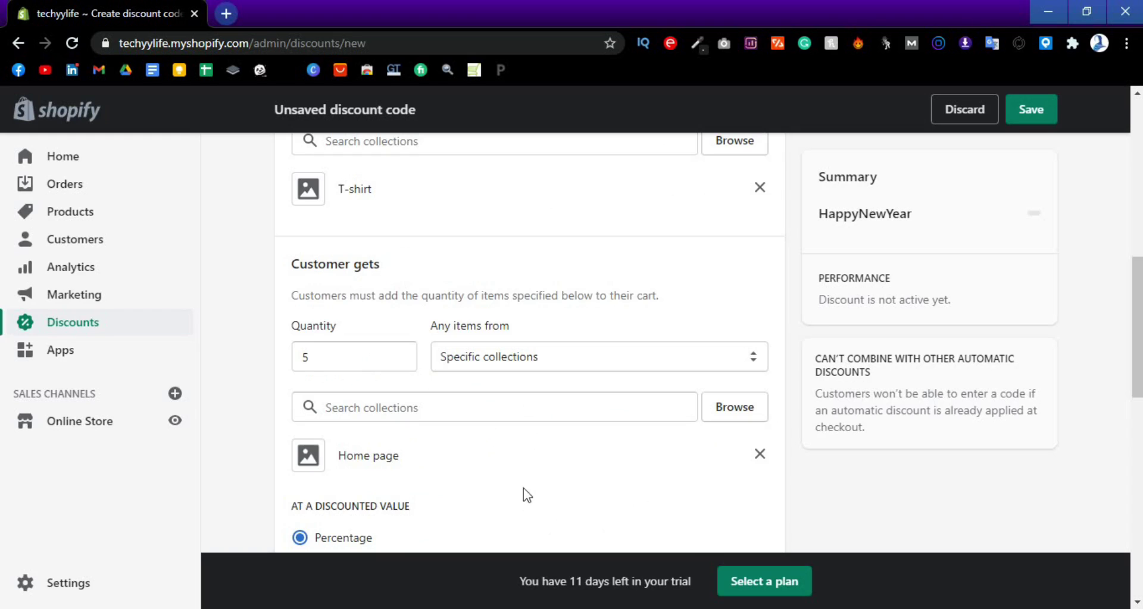
Step: Set the discounted value of the items the customer gets to Free
scroll(533, 480, down, 2)
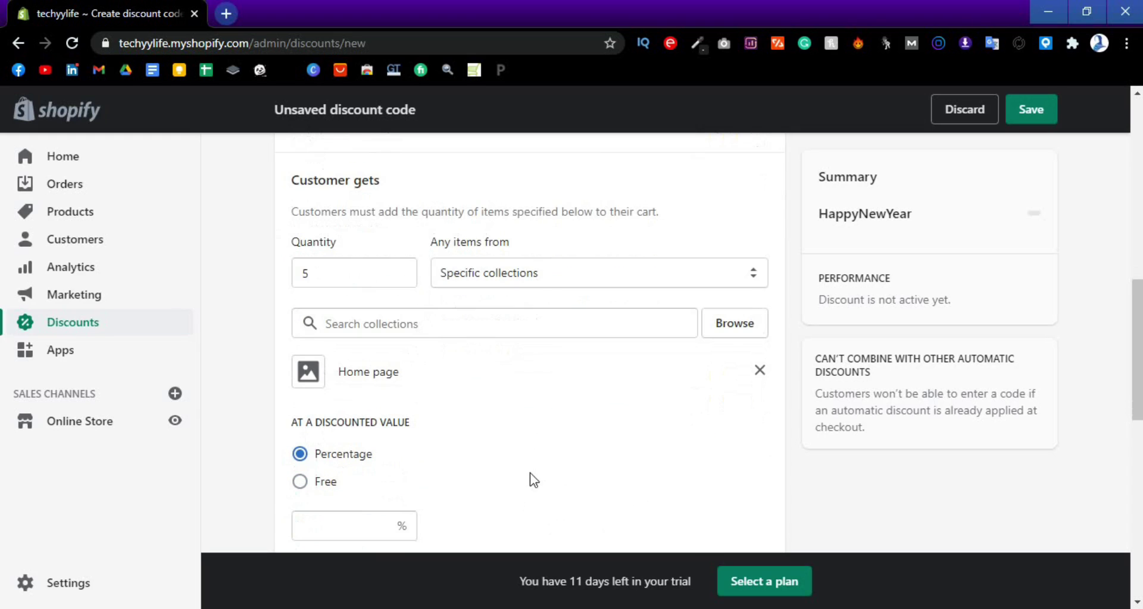
scroll(534, 480, down, 5)
scroll(533, 480, up, 3)
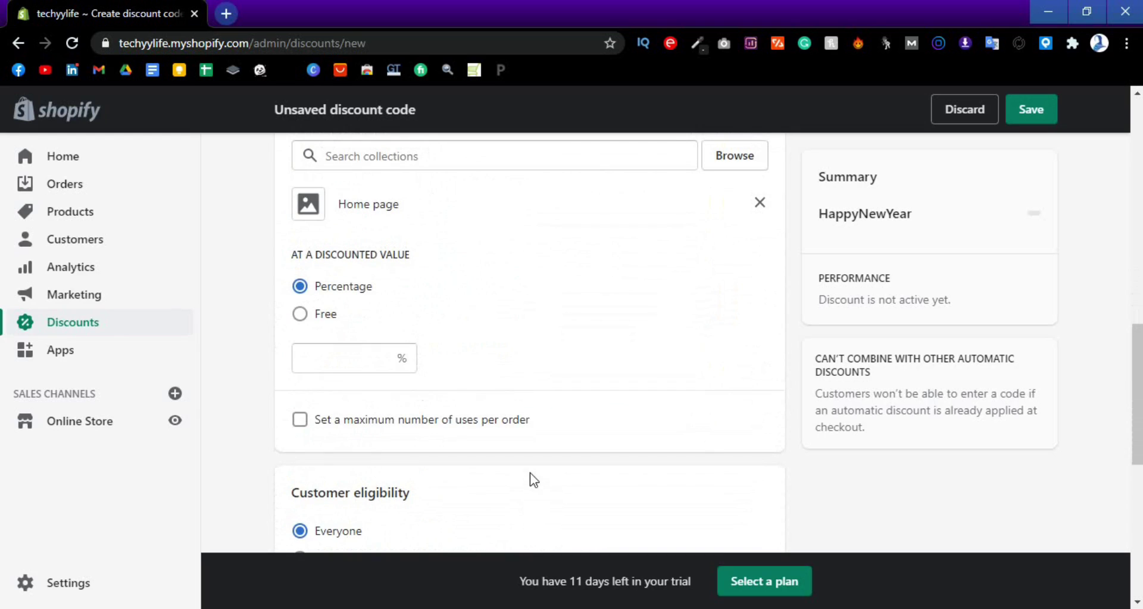
scroll(530, 473, down, 2)
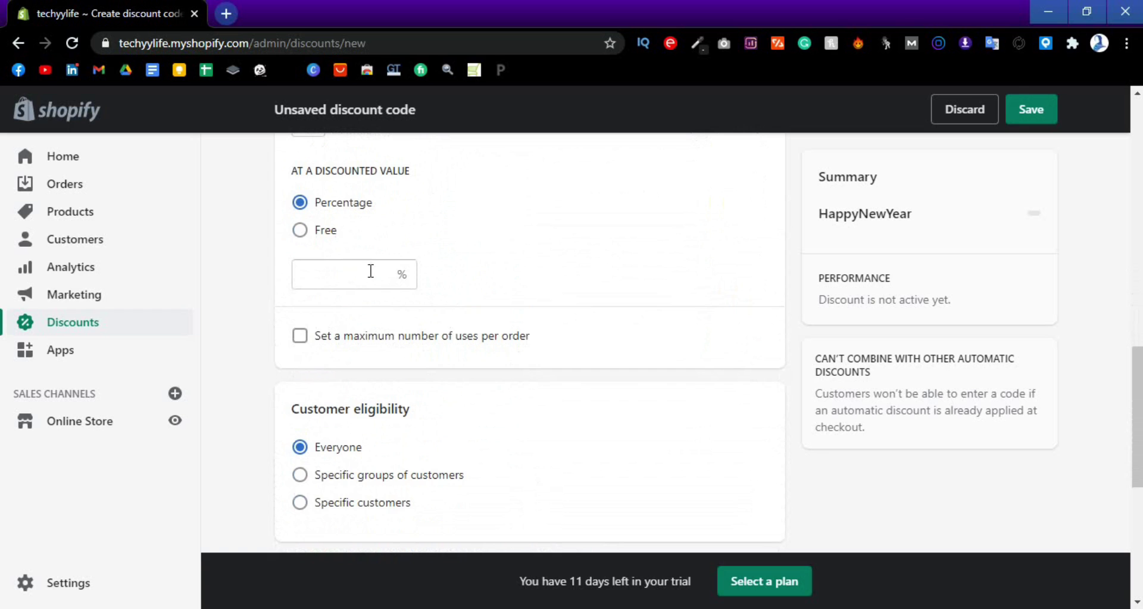
scroll(533, 413, down, 1)
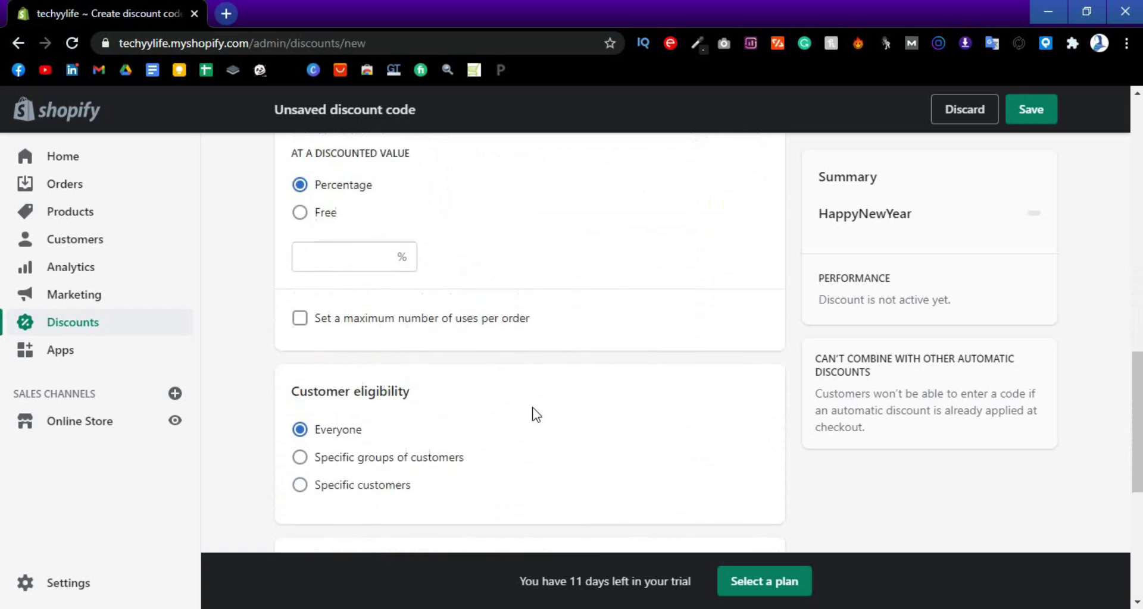
scroll(536, 415, up, 10)
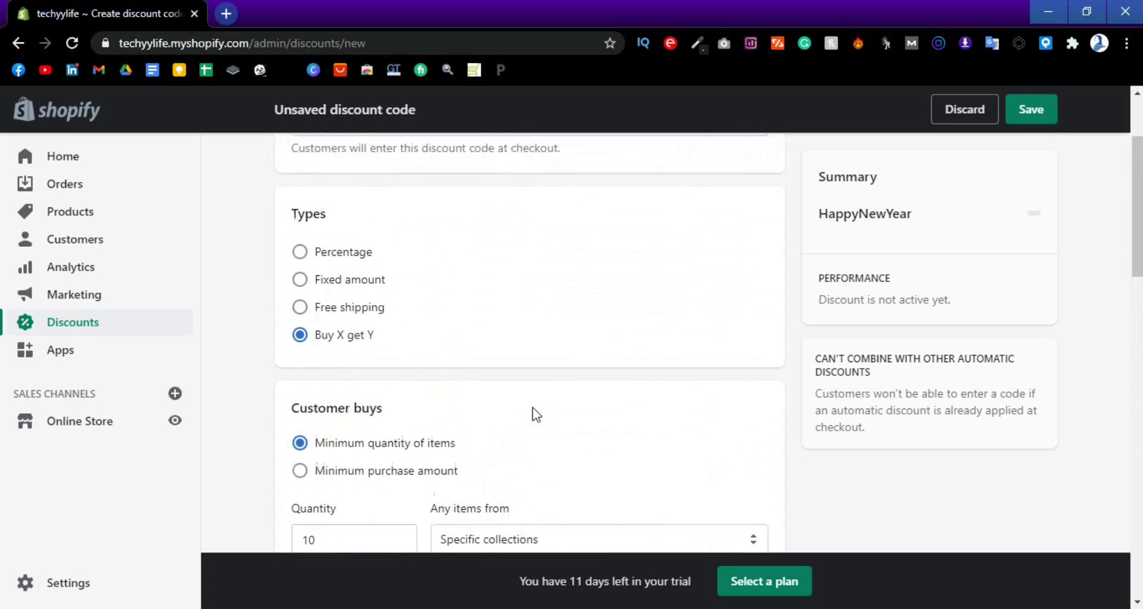
scroll(536, 414, up, 3)
scroll(536, 415, down, 12)
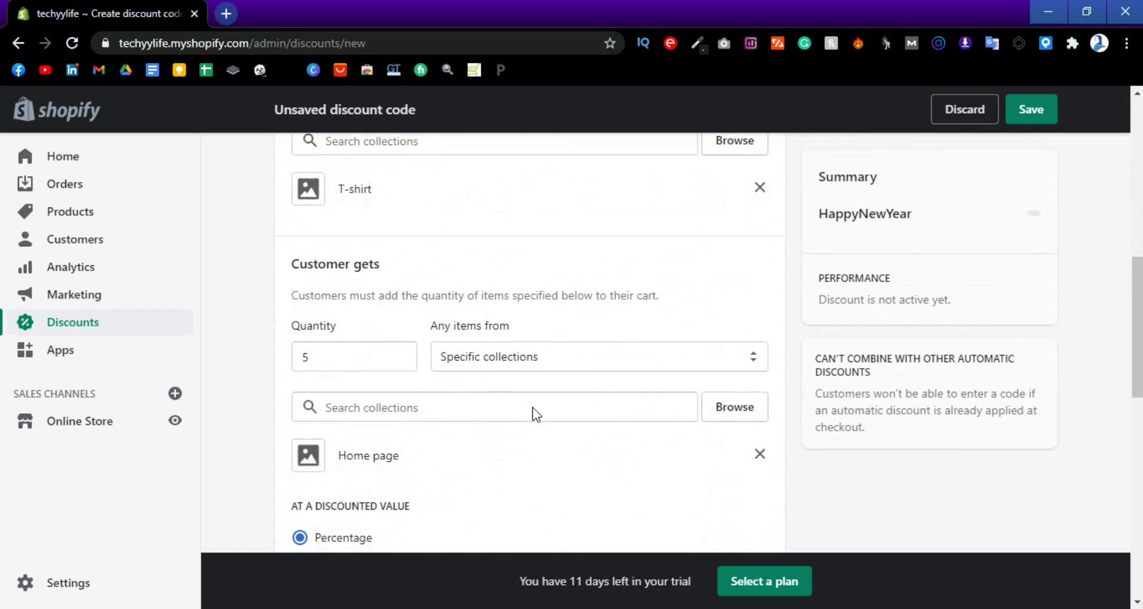
scroll(536, 414, down, 1)
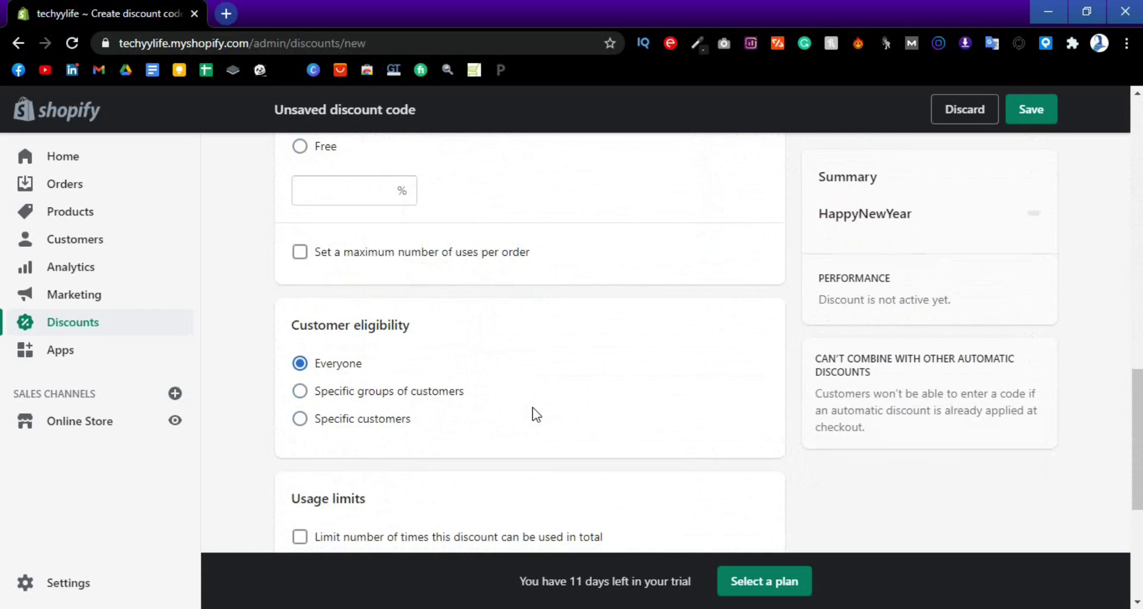
scroll(475, 322, up, 3)
click(301, 314)
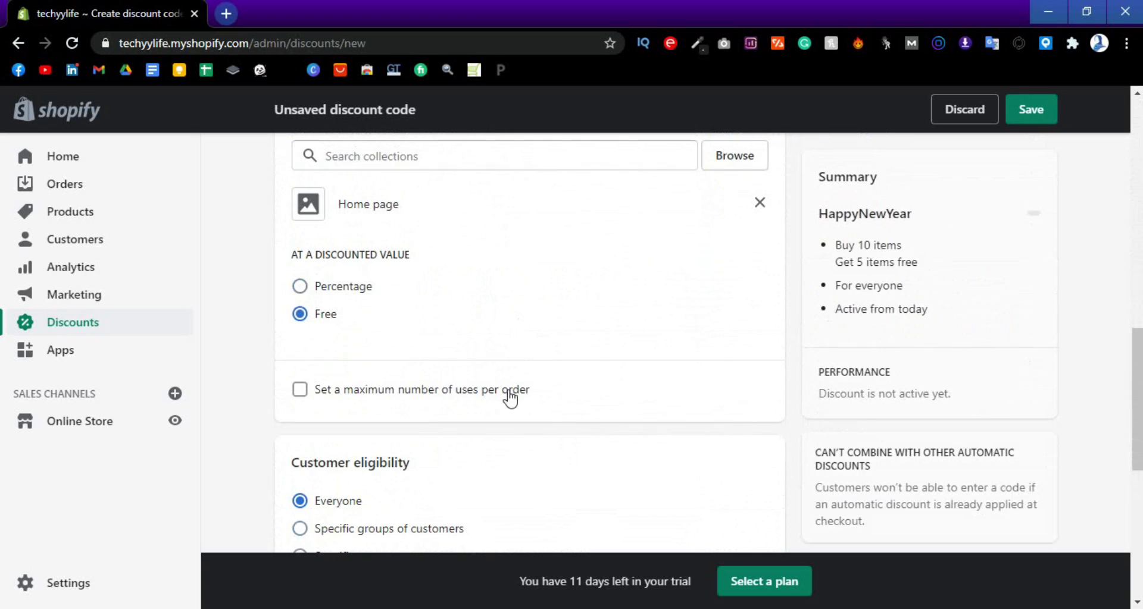
Step: Review the customer eligibility, usage limits and active dates settings of the Buy X get Y discount
scroll(548, 415, down, 3)
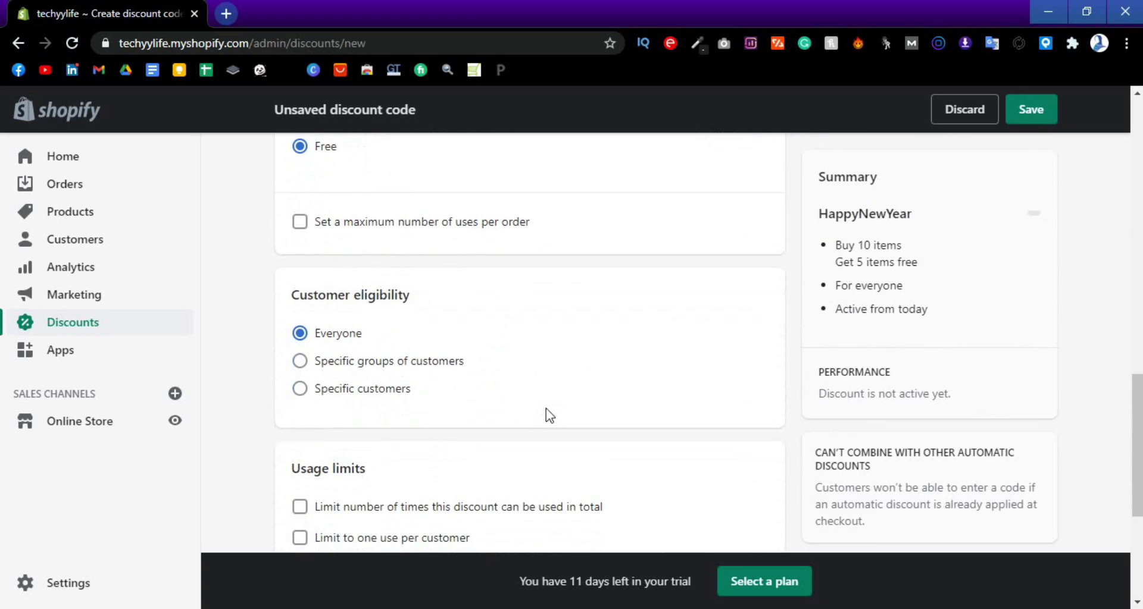
scroll(548, 415, down, 1)
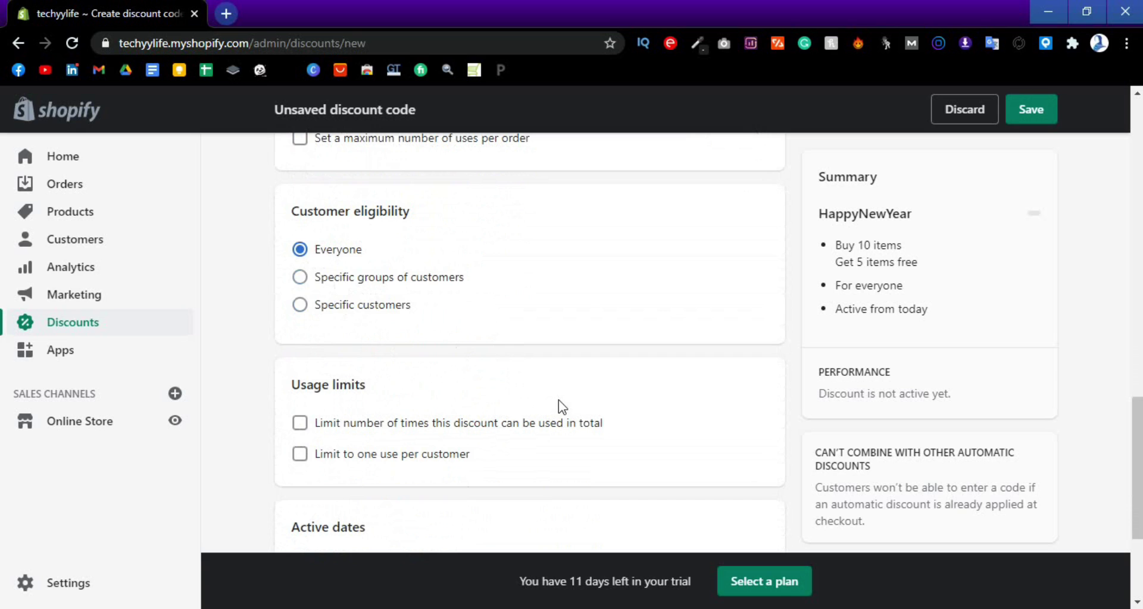
scroll(558, 400, down, 3)
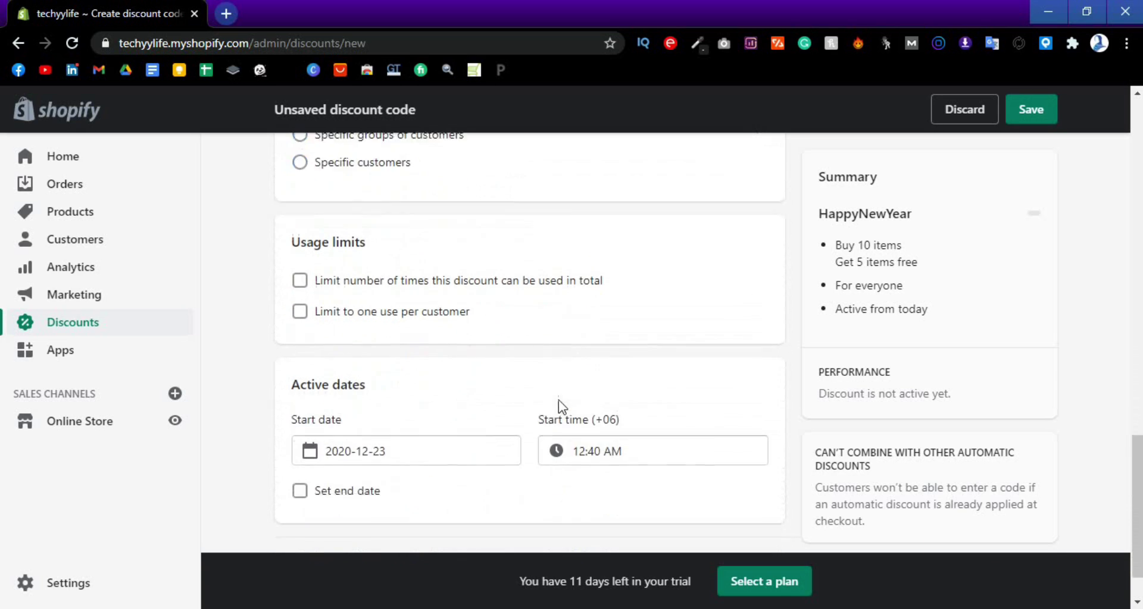
scroll(537, 363, down, 1)
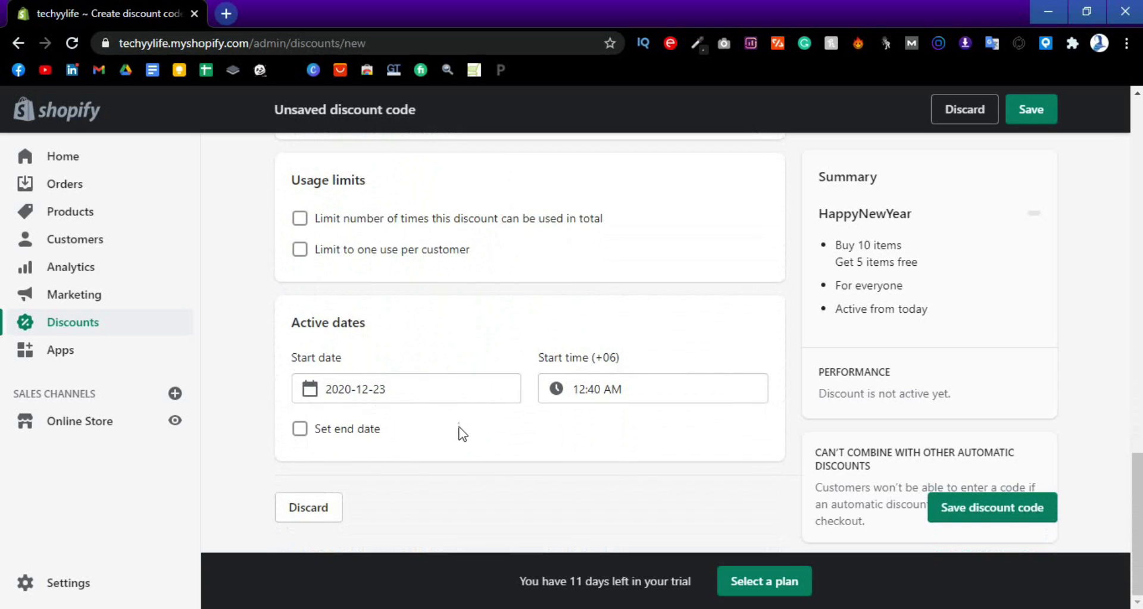
Step: Change the discount type to Fixed amount and review its value, minimum requirements, customer eligibility and usage limits settings
scroll(460, 431, up, 10)
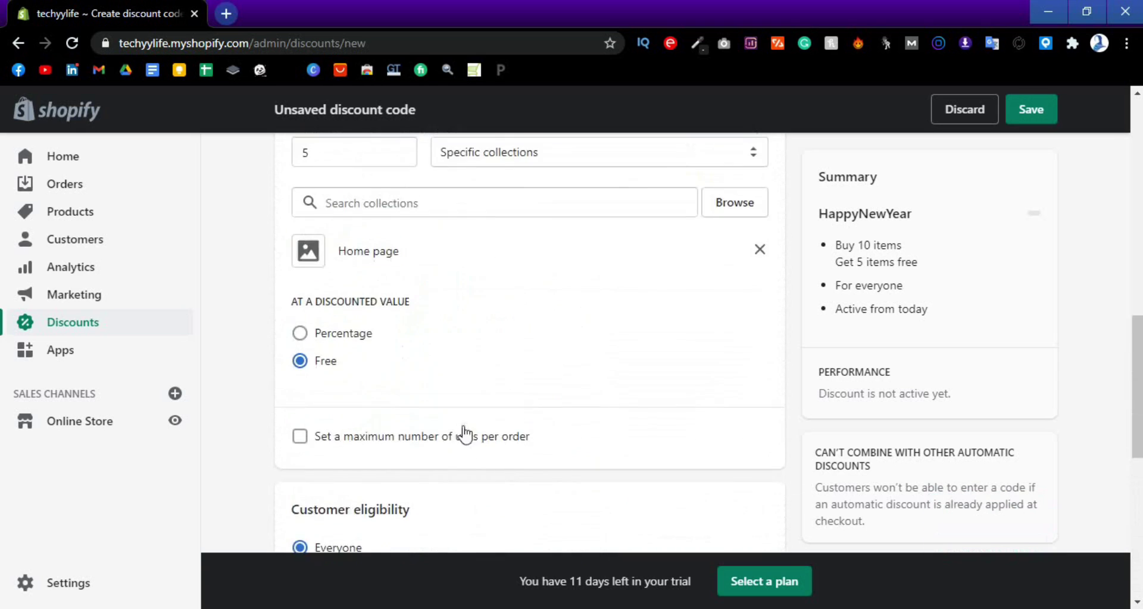
scroll(469, 428, up, 5)
scroll(470, 428, down, 4)
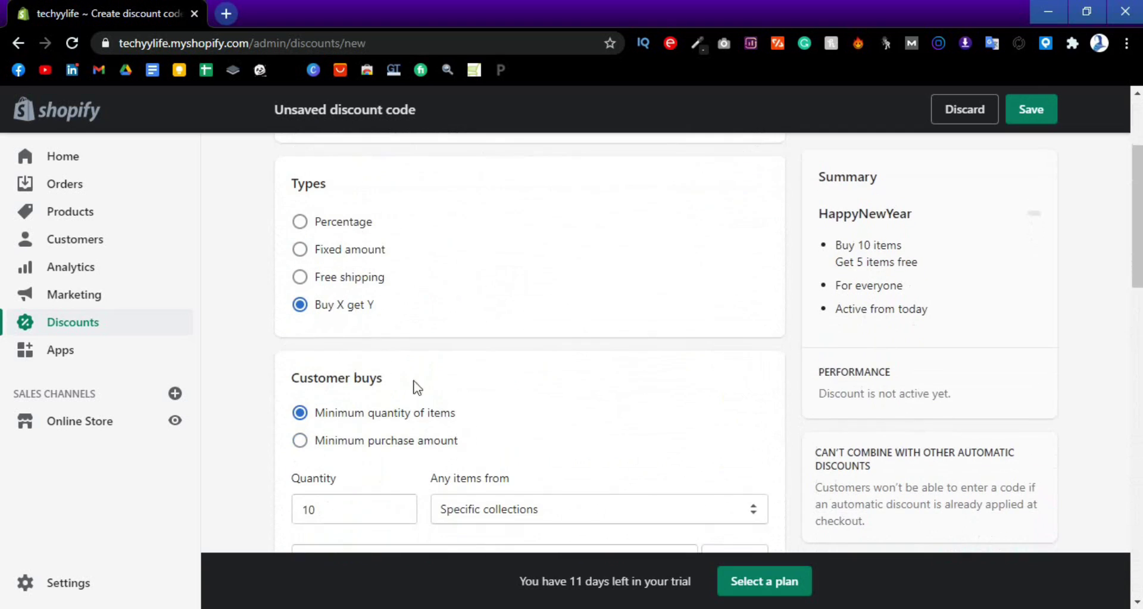
click(301, 251)
scroll(500, 354, down, 4)
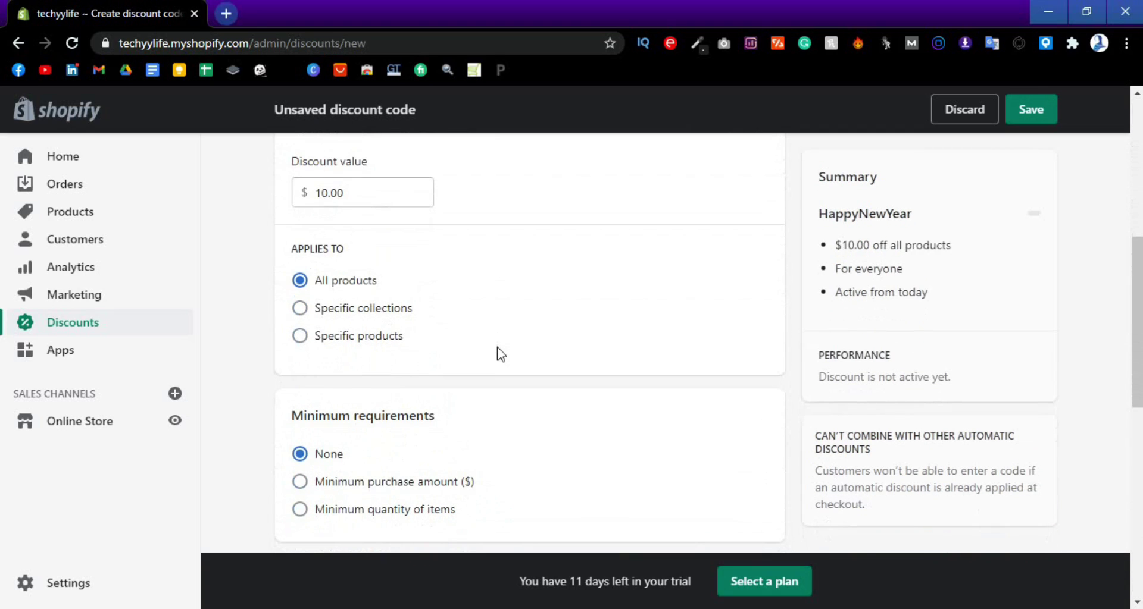
scroll(531, 369, down, 3)
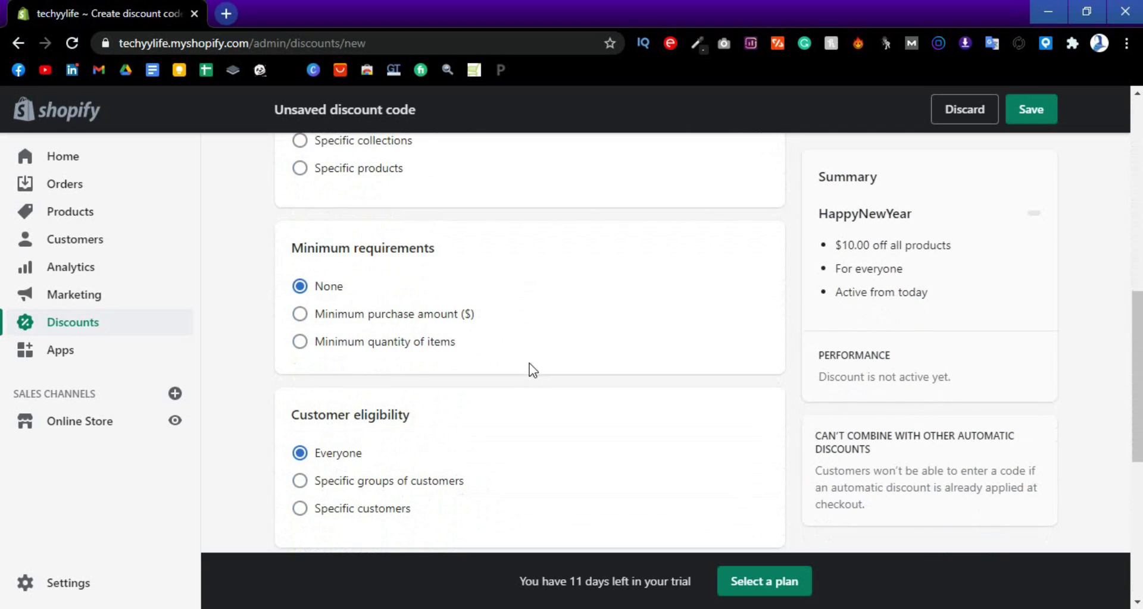
scroll(538, 377, down, 1)
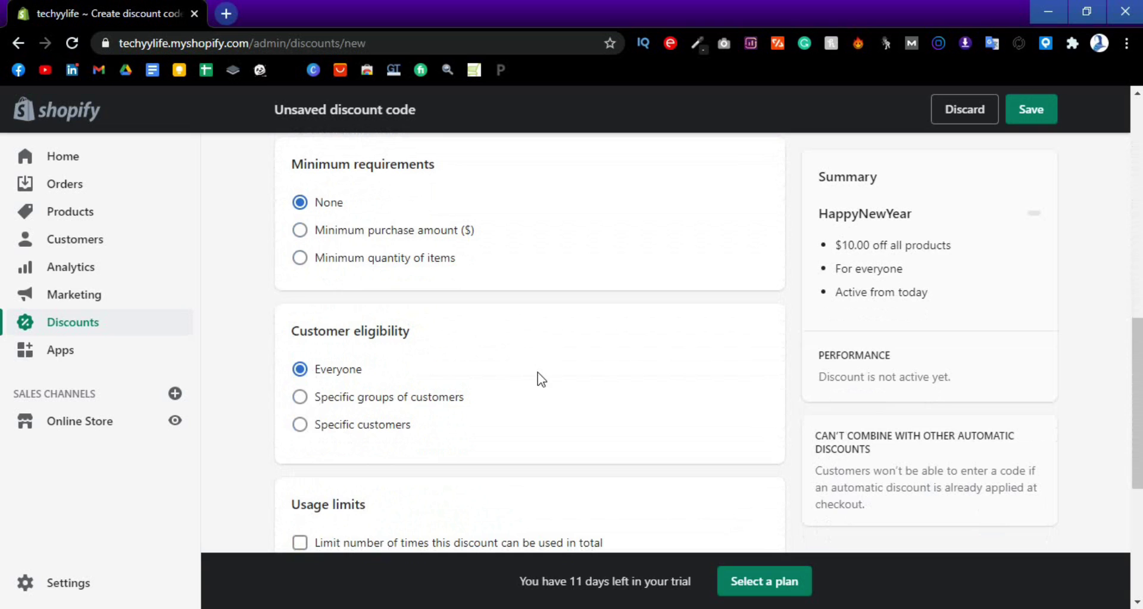
scroll(540, 379, down, 3)
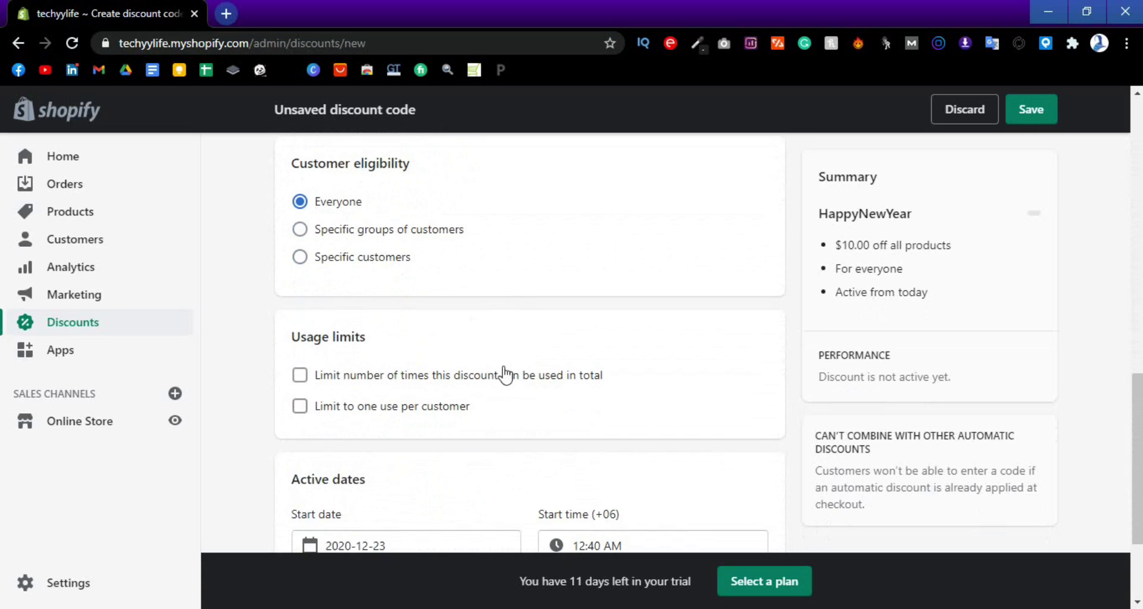
scroll(505, 375, down, 1)
scroll(504, 377, down, 1)
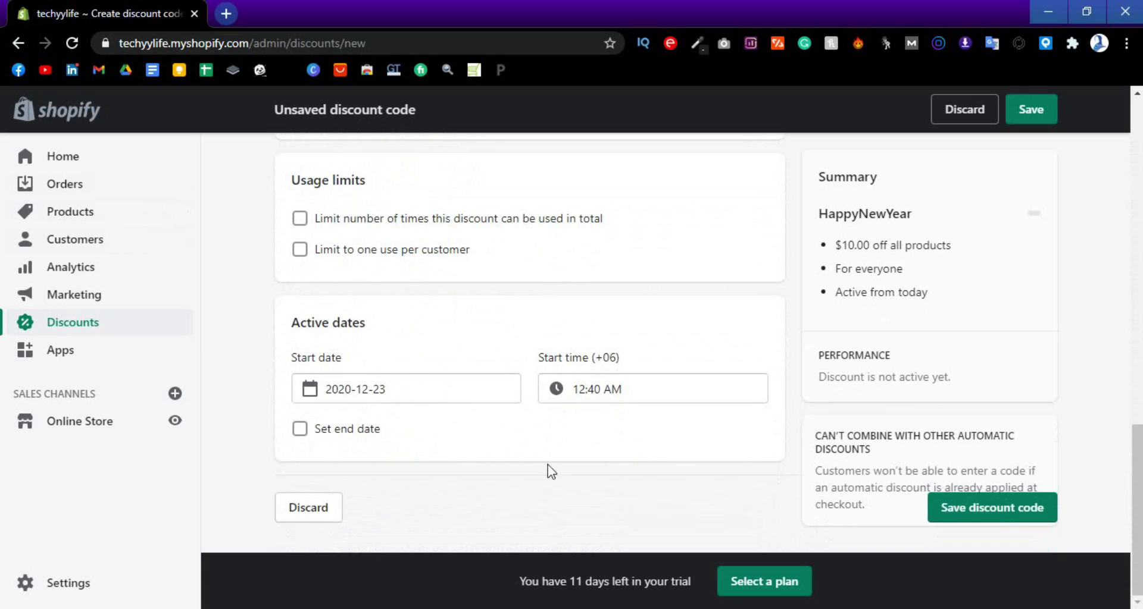
Step: Enable an end date for the discount and set it to 2020-12-24
click(299, 429)
scroll(452, 464, down, 1)
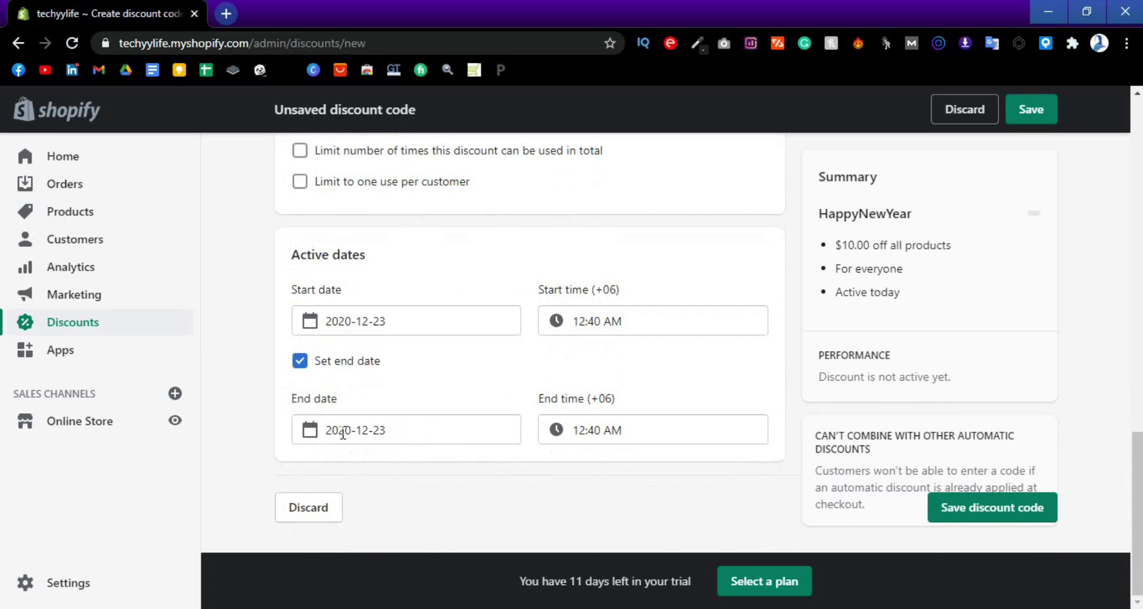
click(309, 430)
scroll(494, 381, down, 1)
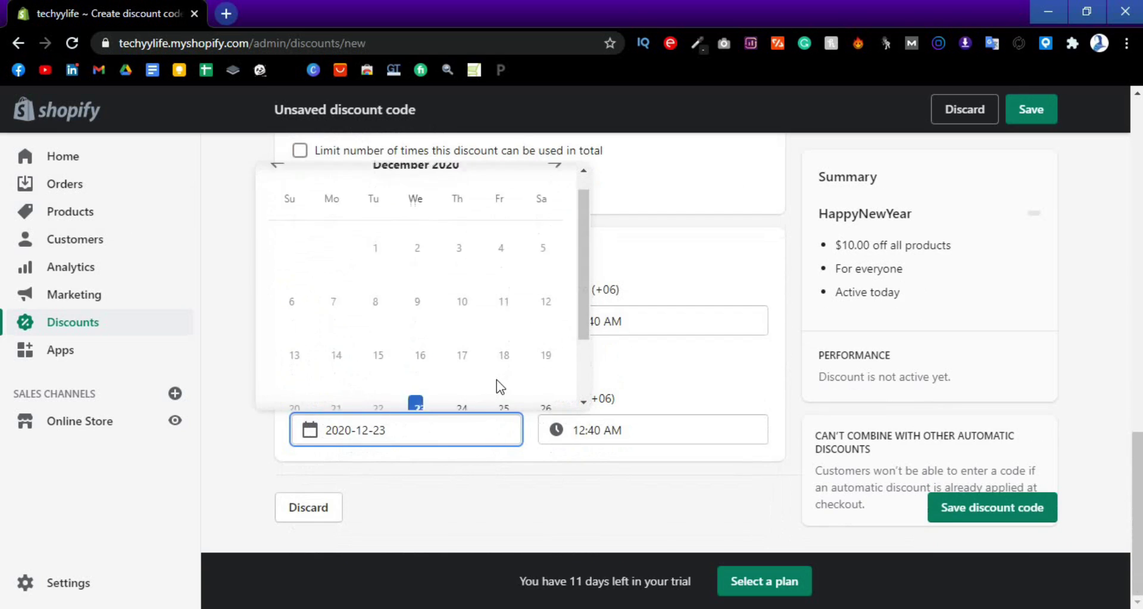
click(462, 347)
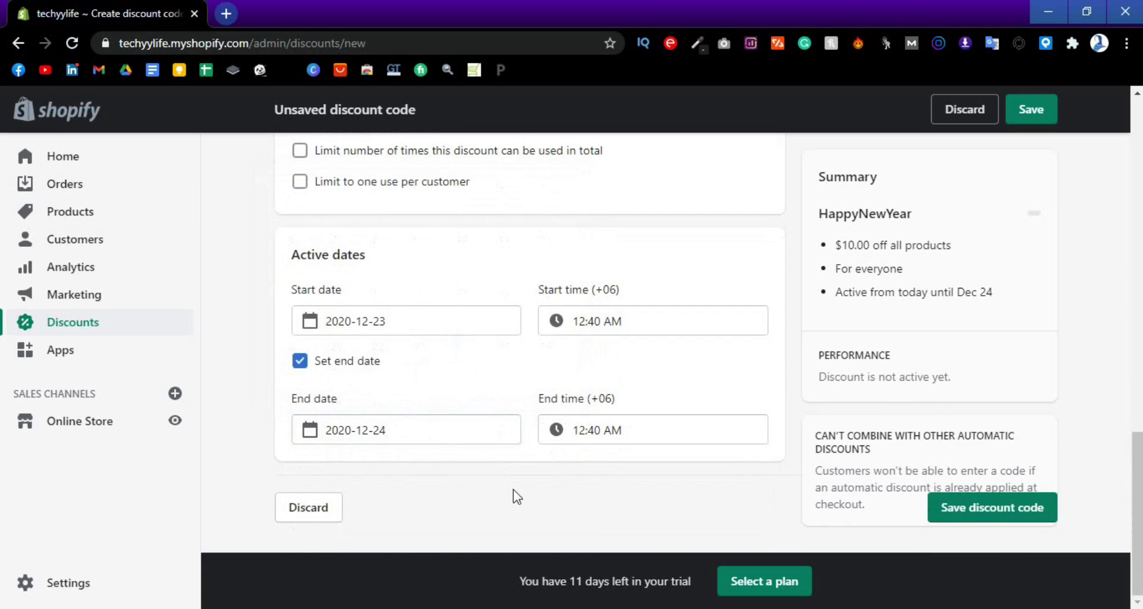
Step: Review the discount code's settings and its summary before saving
scroll(652, 476, up, 4)
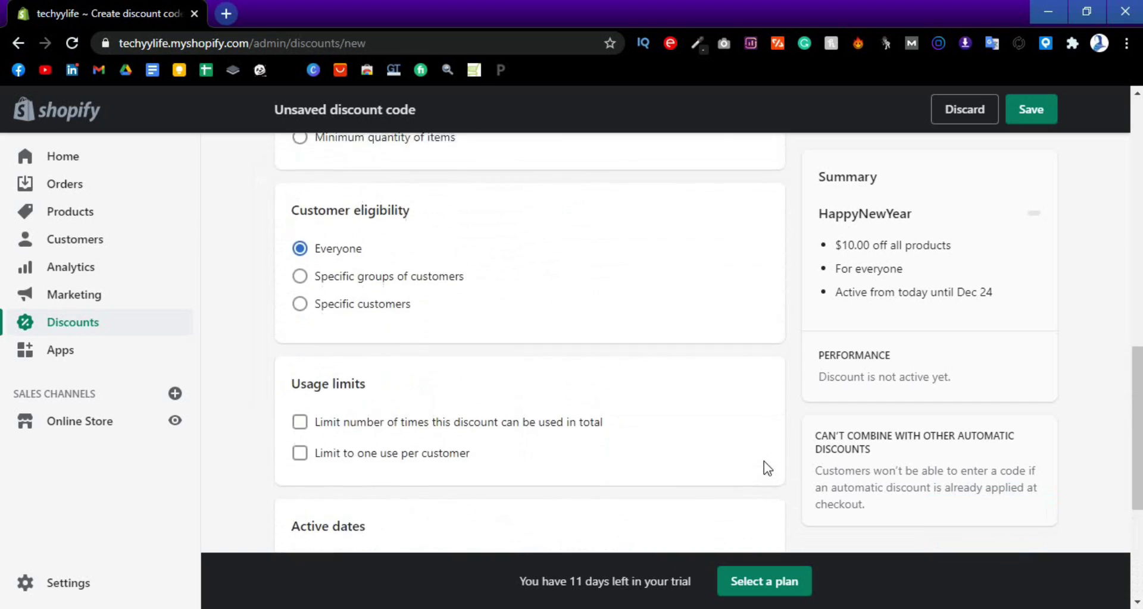
scroll(763, 462, up, 9)
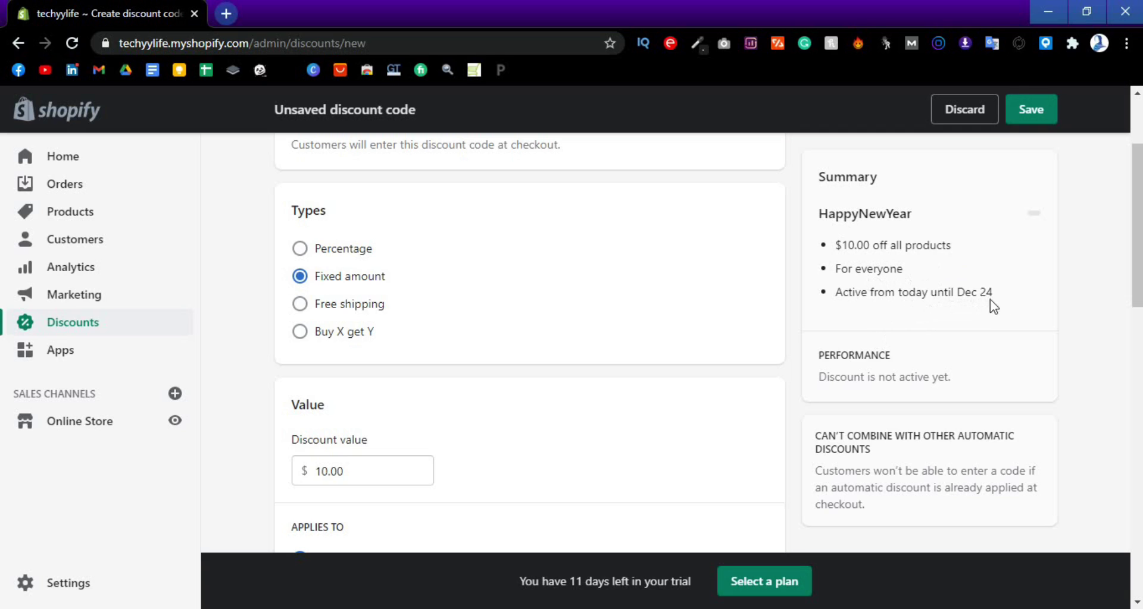
scroll(1002, 357, down, 2)
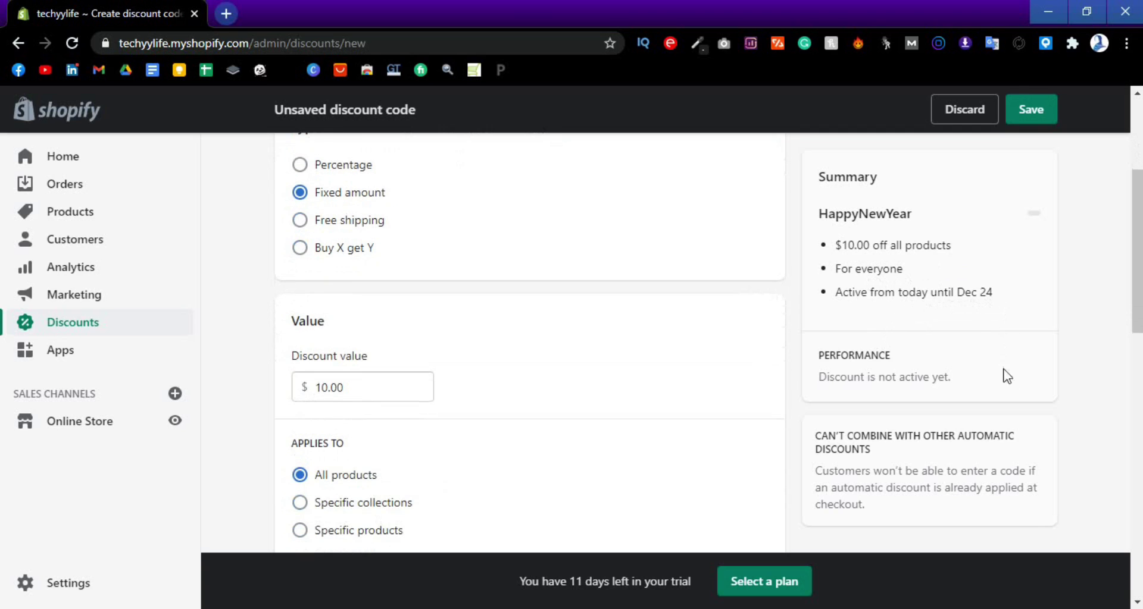
scroll(648, 361, up, 4)
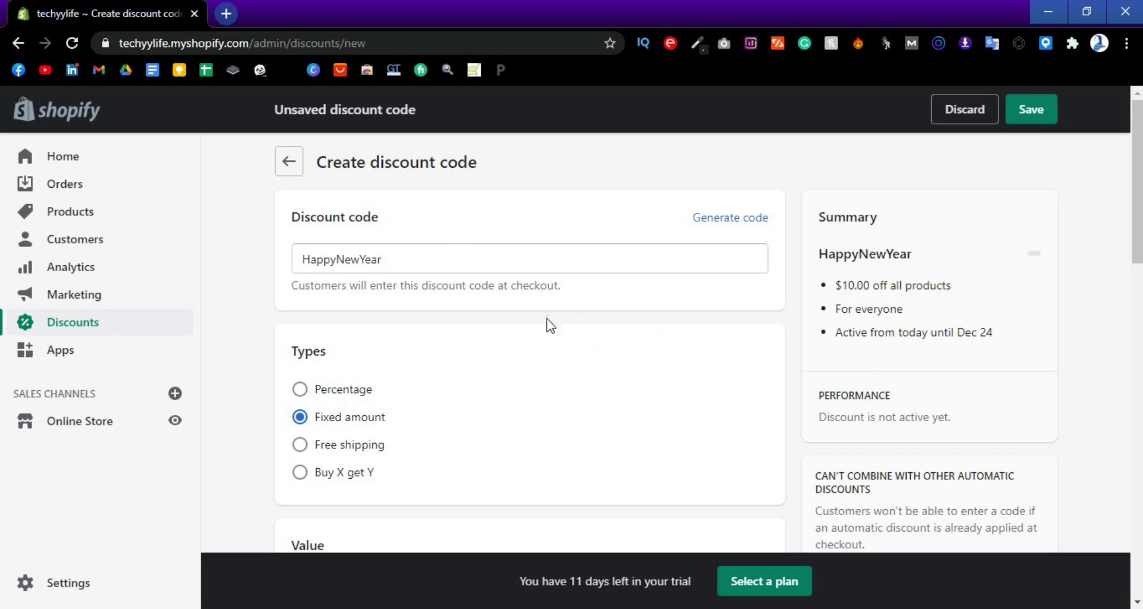
scroll(648, 364, down, 1)
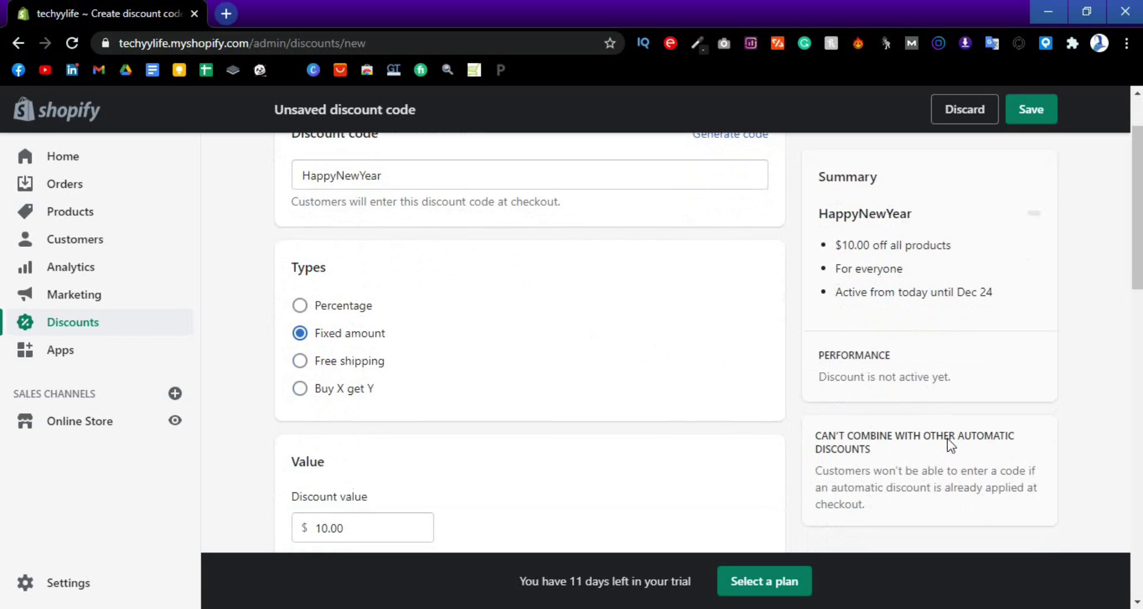
scroll(782, 357, up, 1)
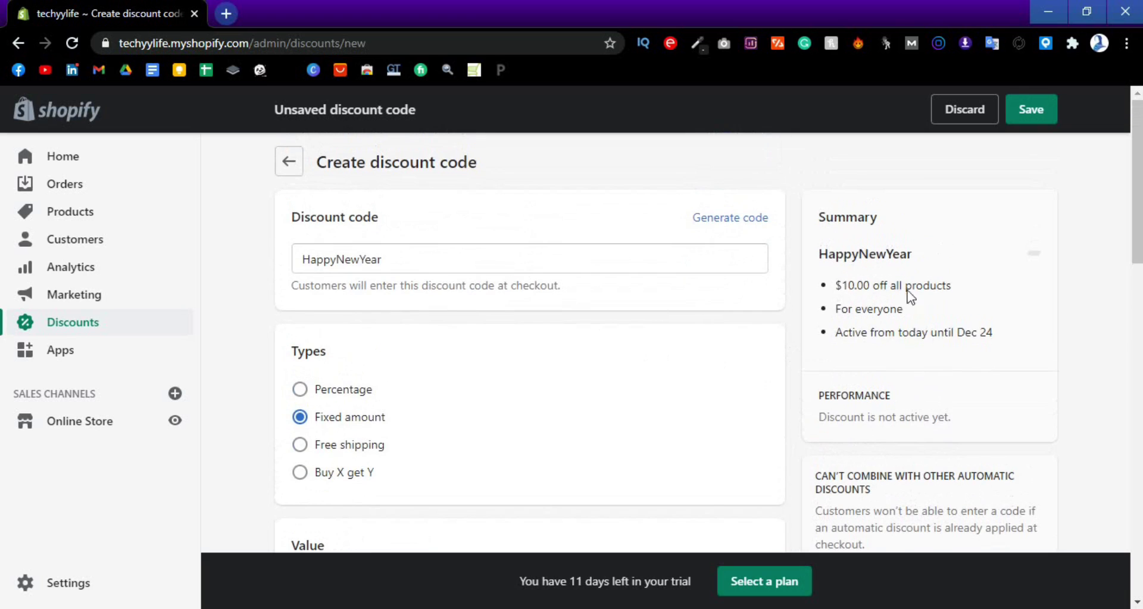
Step: Save the HappyNewYear discount code, look over its saved details and return to the discounts list
click(1030, 110)
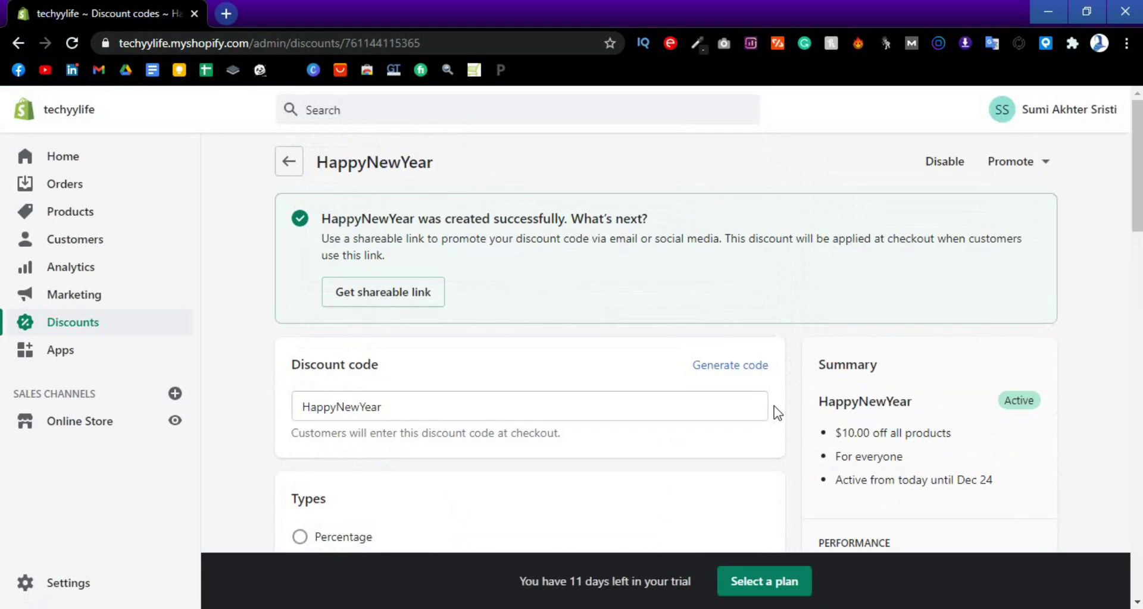
scroll(777, 412, down, 3)
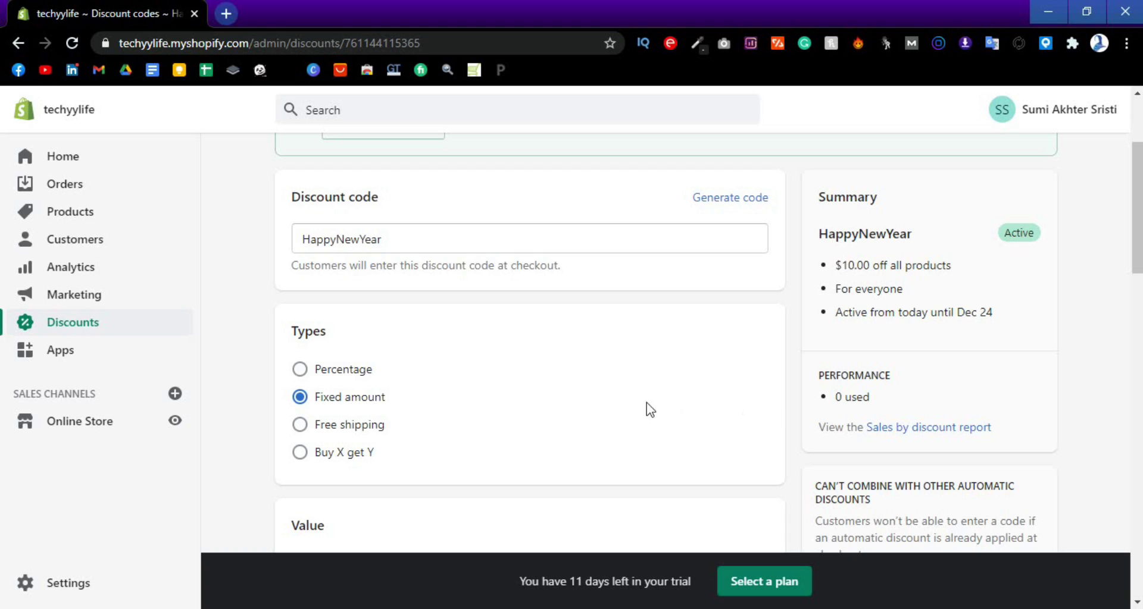
scroll(632, 421, down, 2)
scroll(536, 315, up, 4)
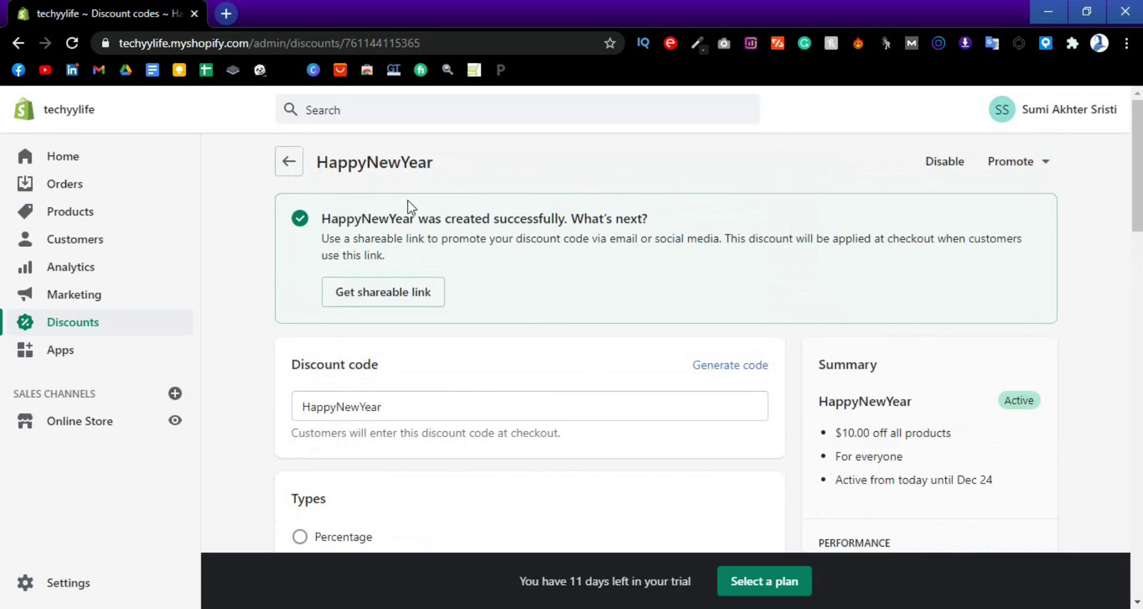
click(278, 164)
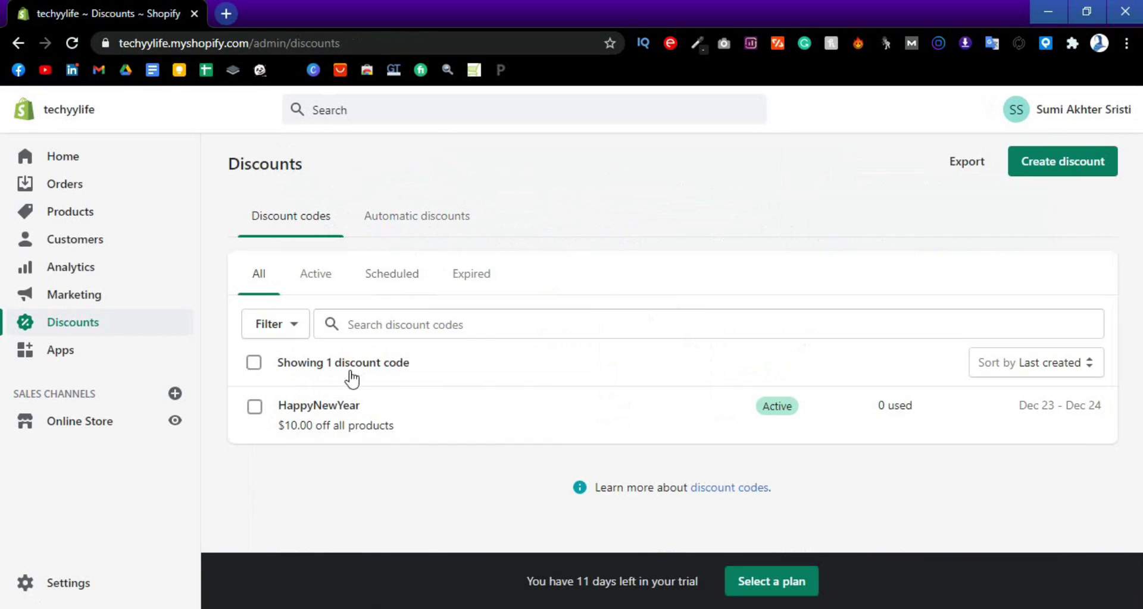
Step: Open the HappyNewYear discount, view its promotion options and return to the discounts list
click(358, 418)
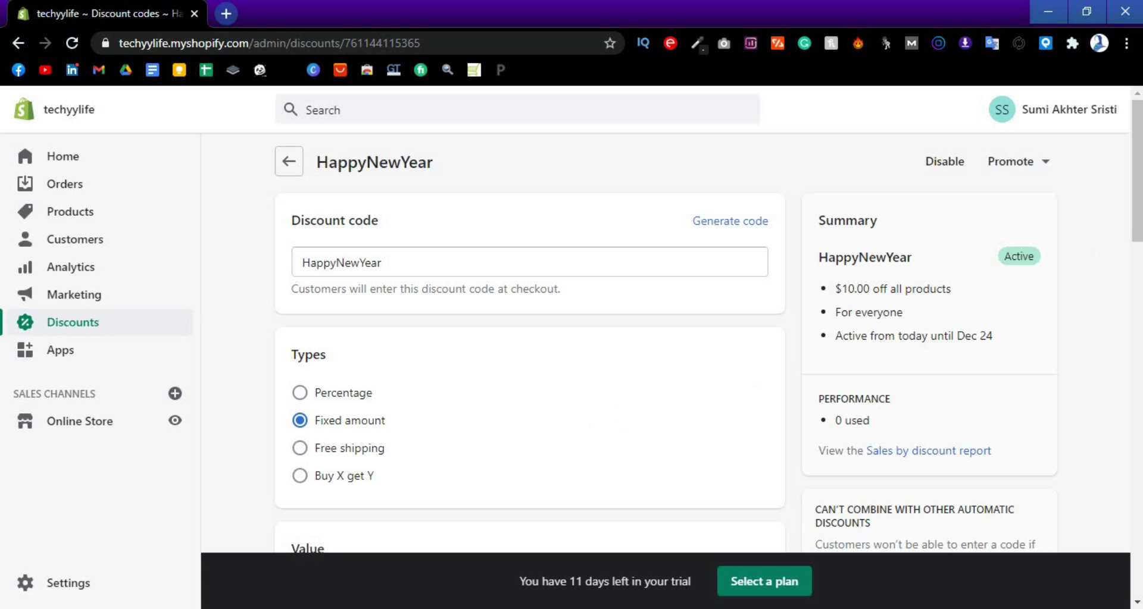
click(1052, 169)
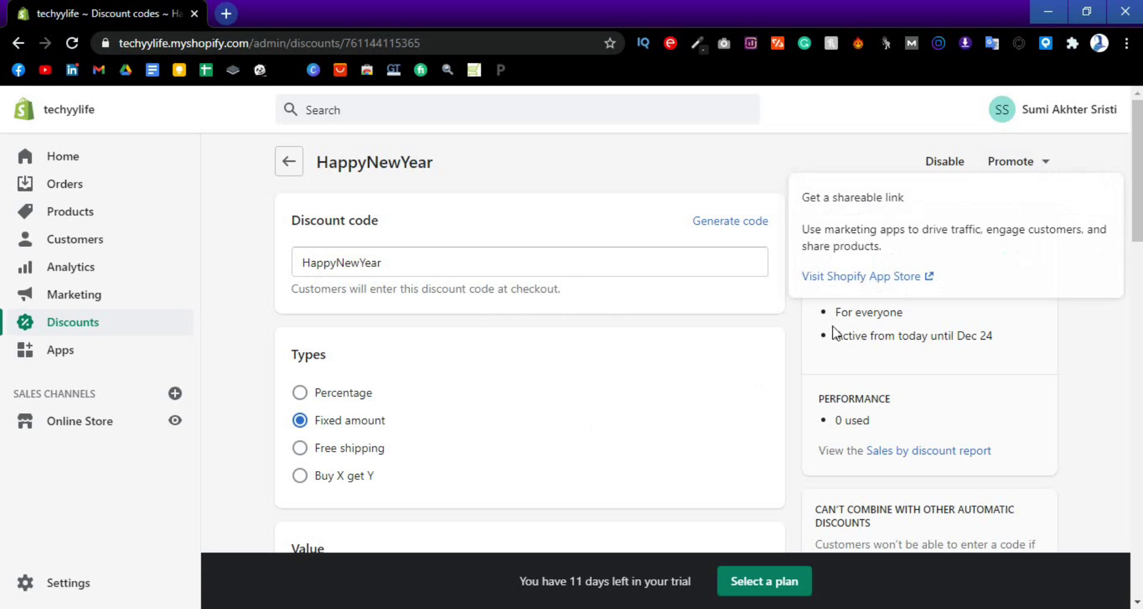
click(288, 167)
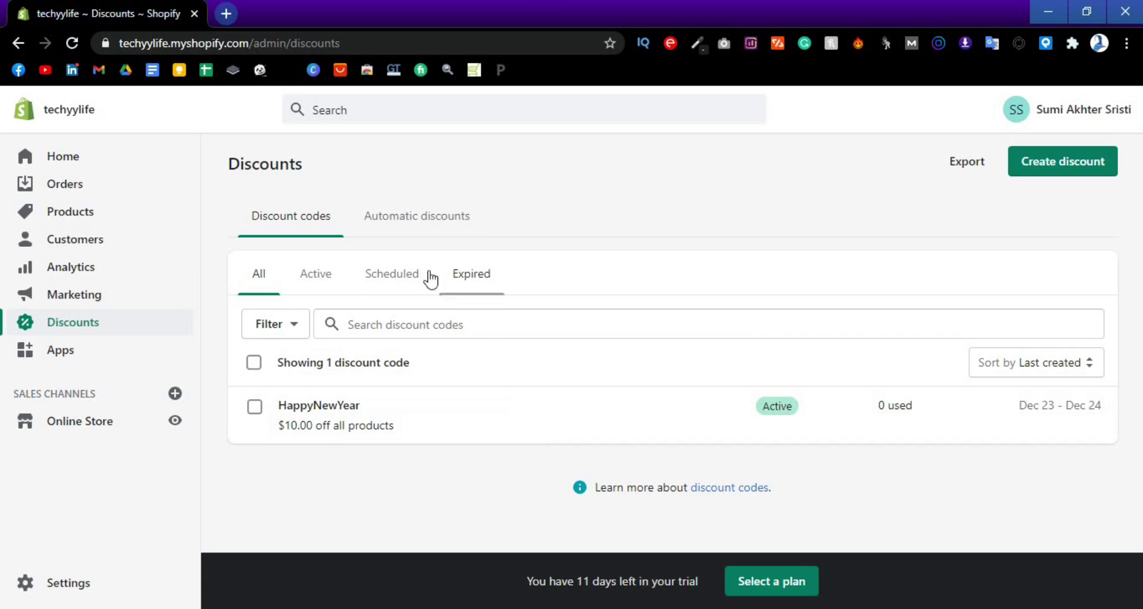
Step: Start creating an automatic discount and look through its form, including minimum requirements and active dates
click(422, 227)
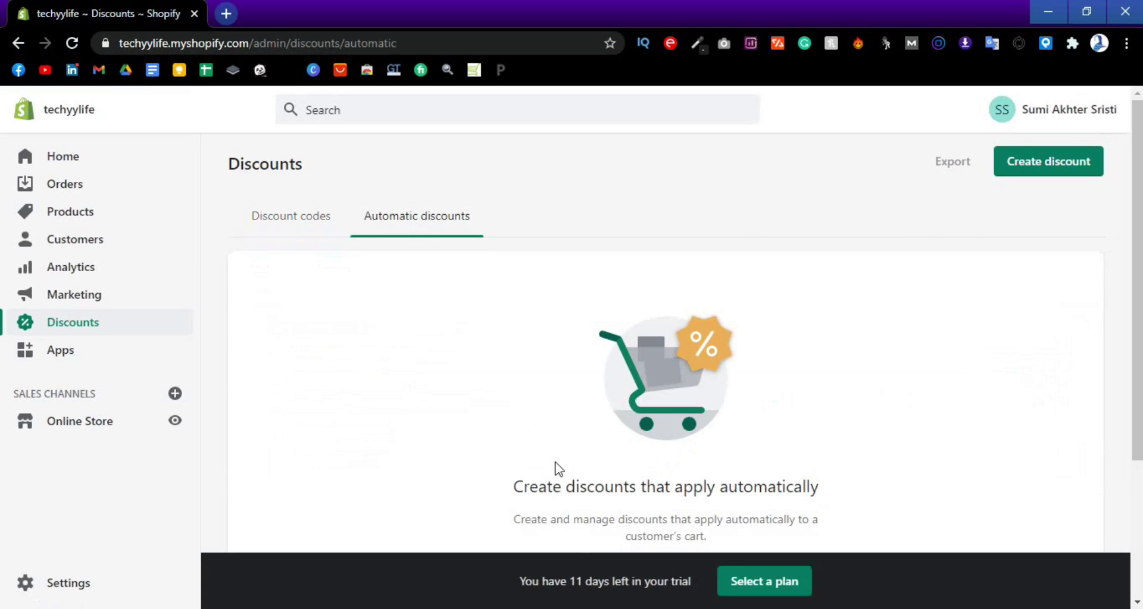
scroll(556, 468, down, 3)
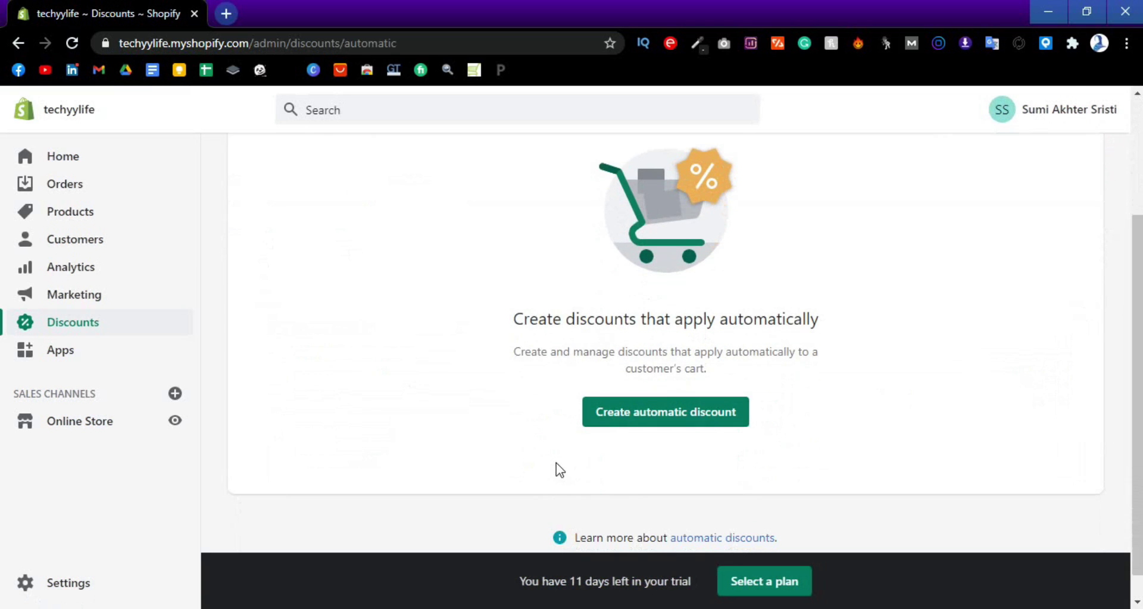
click(622, 420)
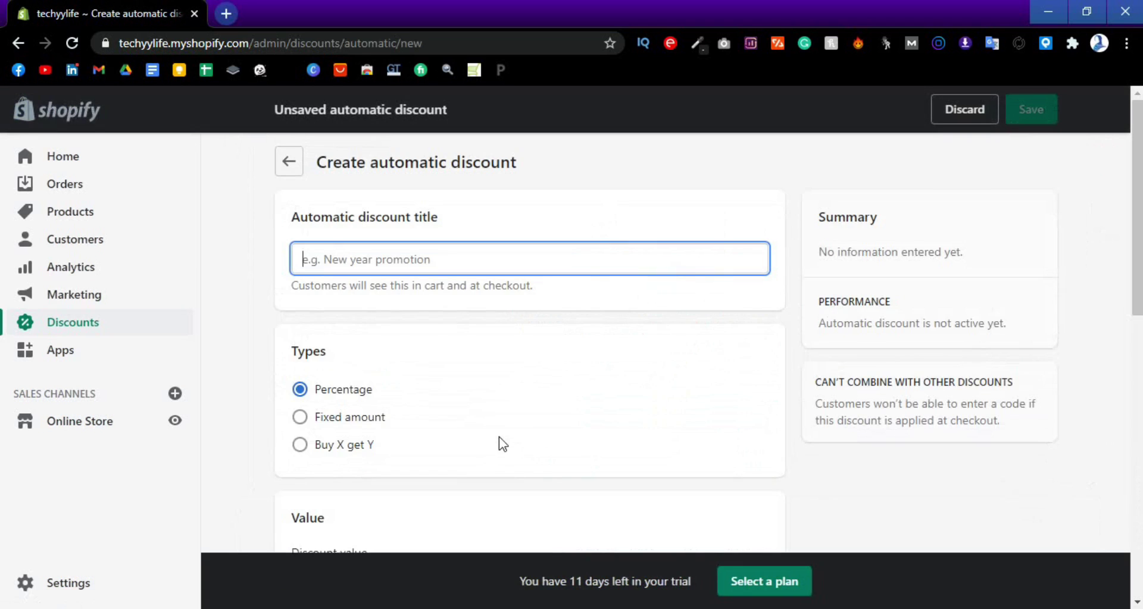
scroll(499, 377, down, 10)
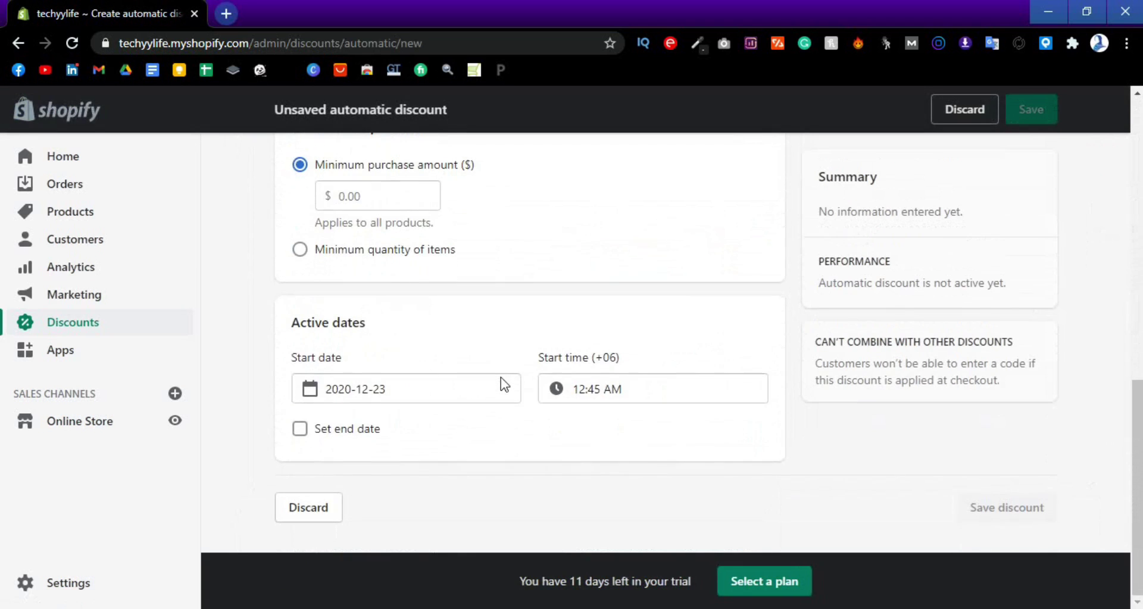
scroll(501, 381, up, 7)
scroll(501, 379, up, 4)
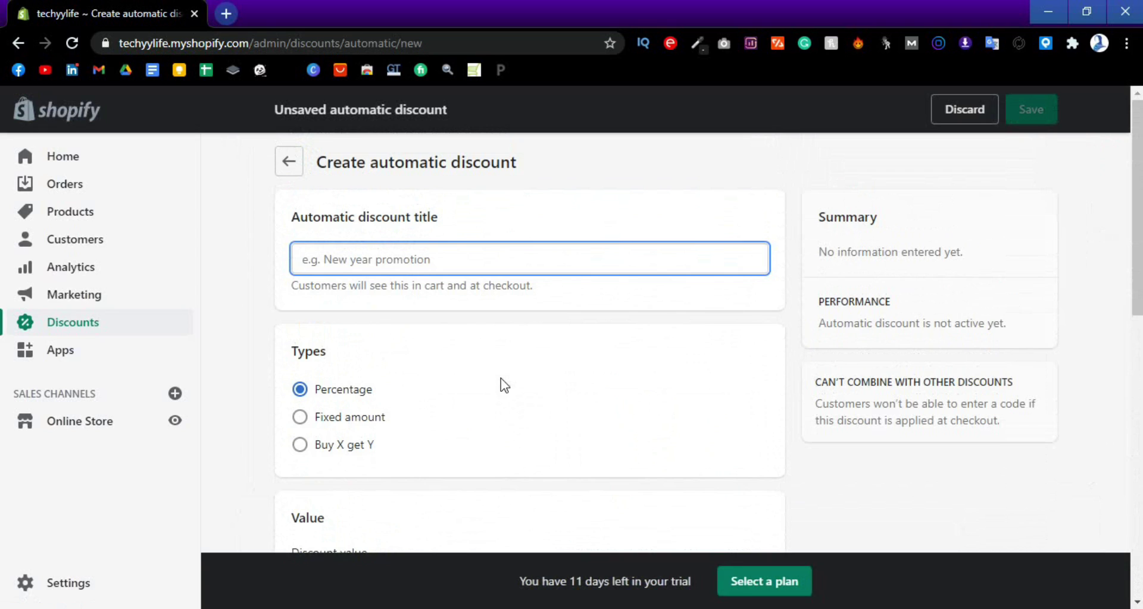
Step: Title the automatic discount SAS5 and set its percentage discount value to 5%
text(SAS)
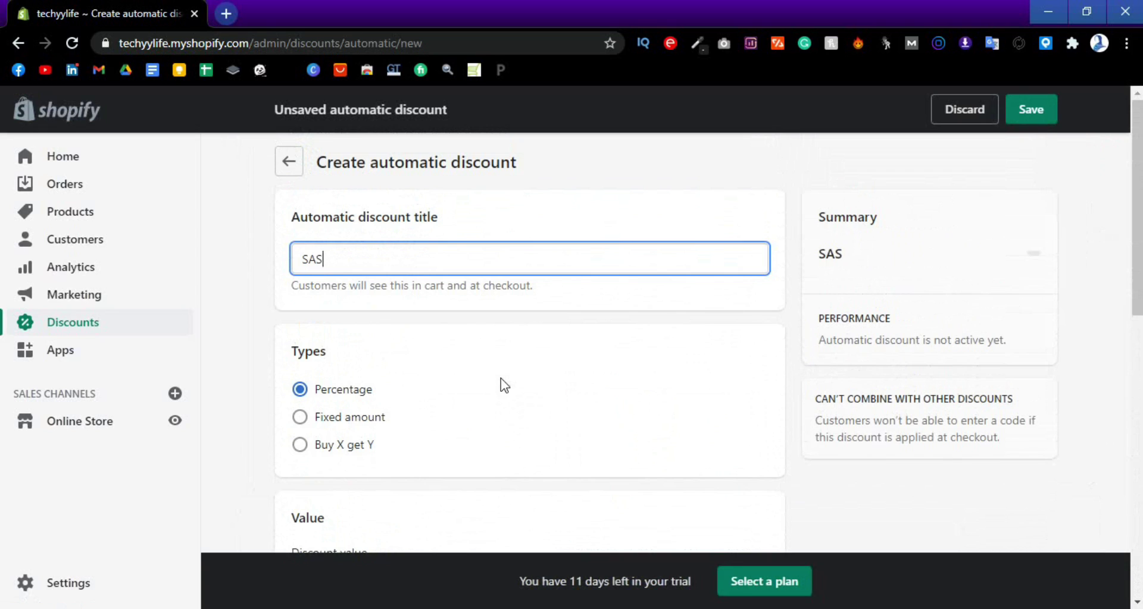
text(5)
scroll(535, 413, down, 3)
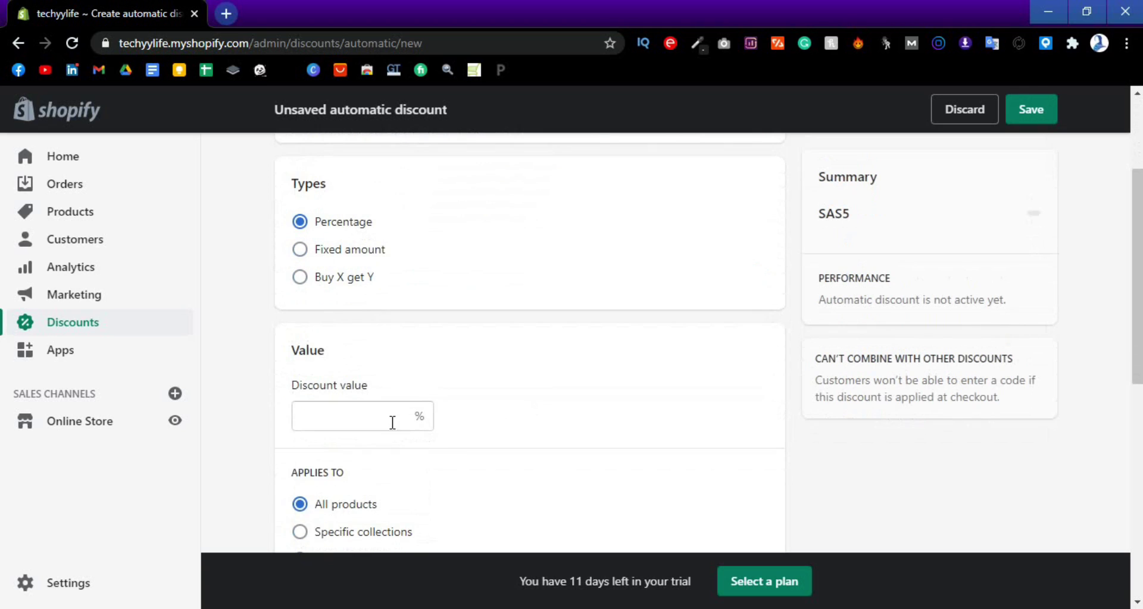
click(392, 422)
text(5)
Step: Set the automatic discount's minimum purchase amount to $100
scroll(470, 429, down, 2)
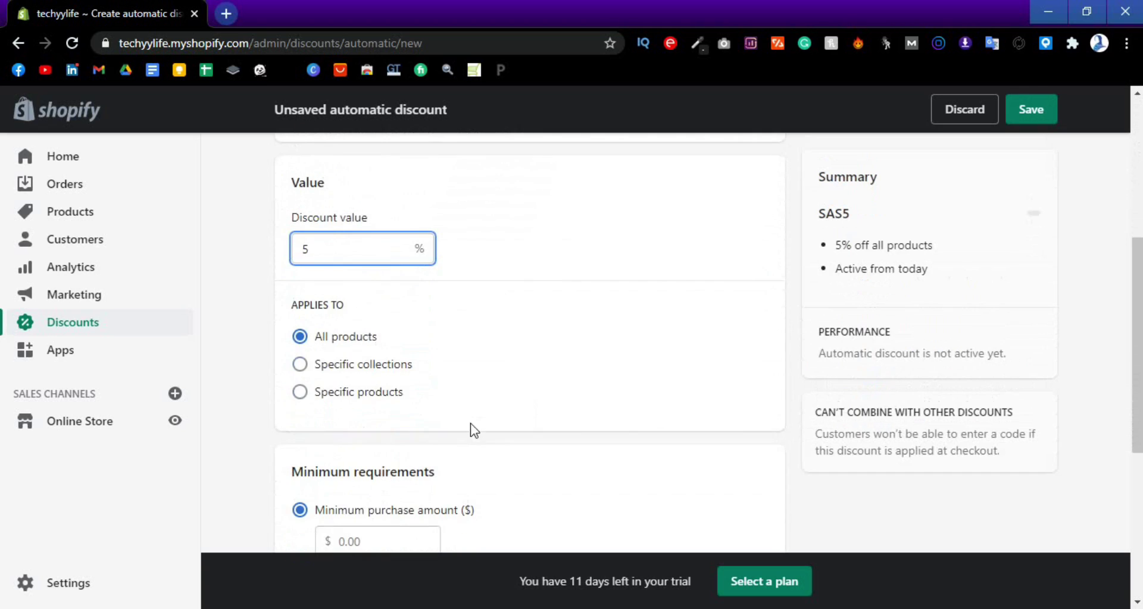
scroll(518, 396, down, 3)
scroll(531, 421, down, 2)
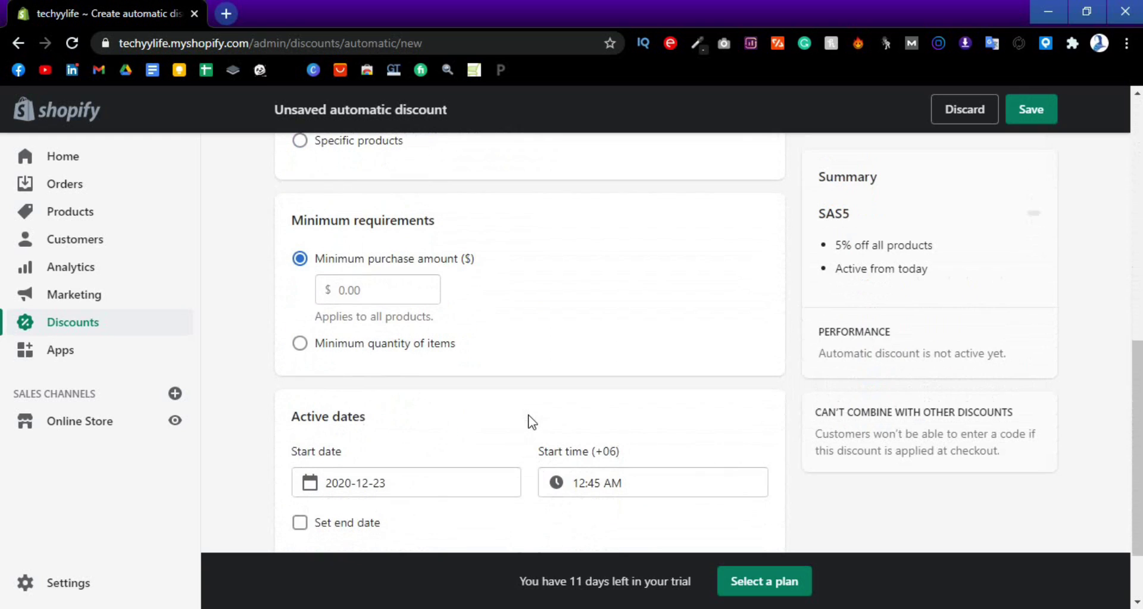
click(334, 288)
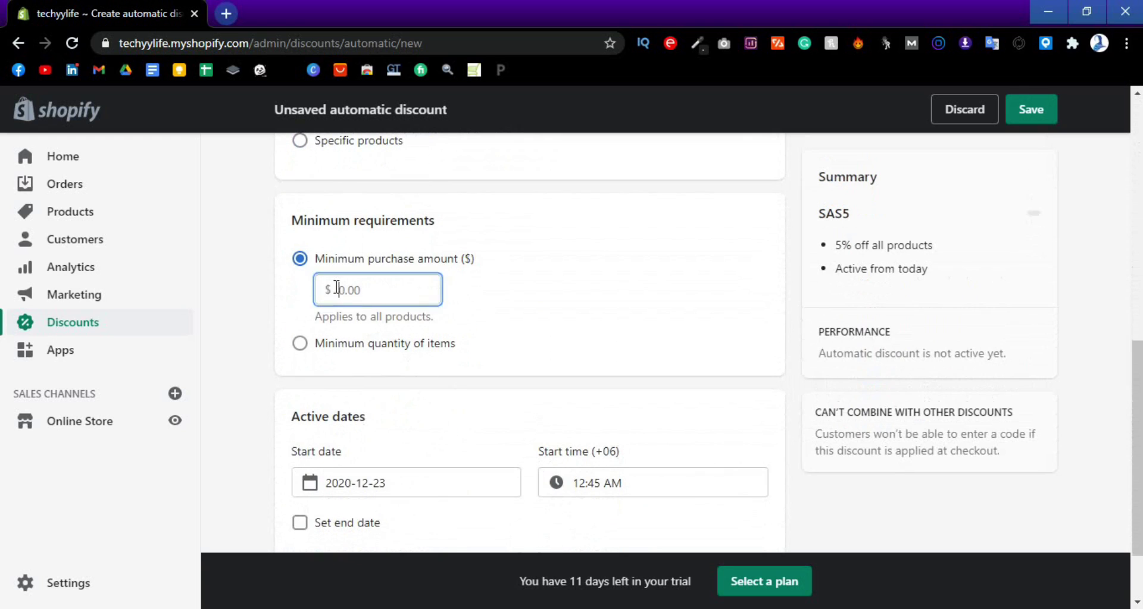
text(100)
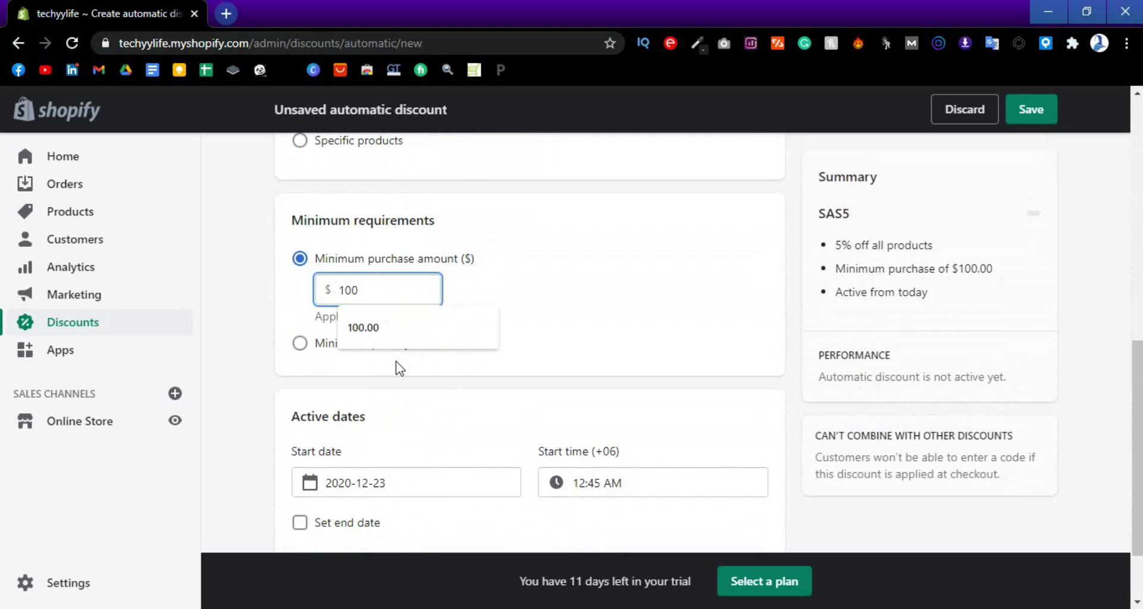
click(500, 385)
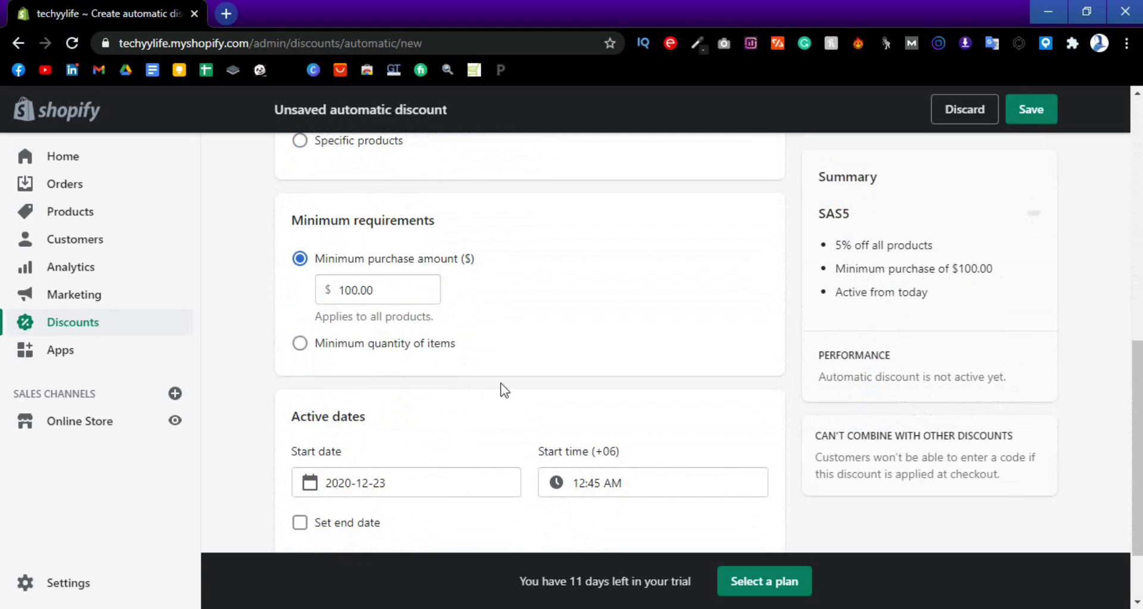
Step: Enable an end date for the automatic discount and set it to 2020-12-25
scroll(501, 387, up, 1)
scroll(515, 405, up, 2)
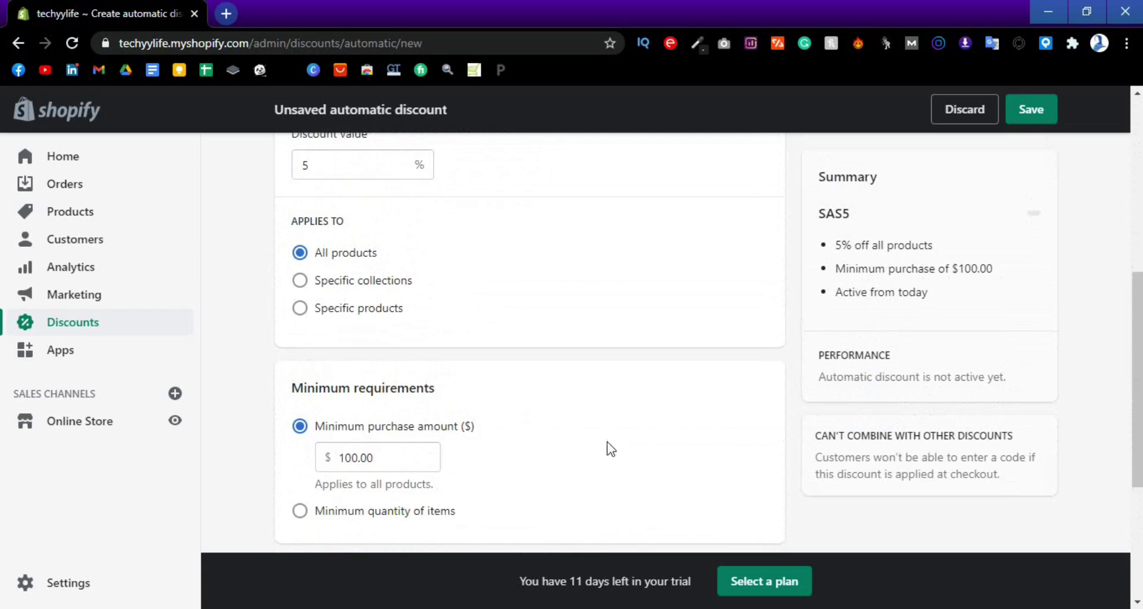
scroll(598, 446, up, 1)
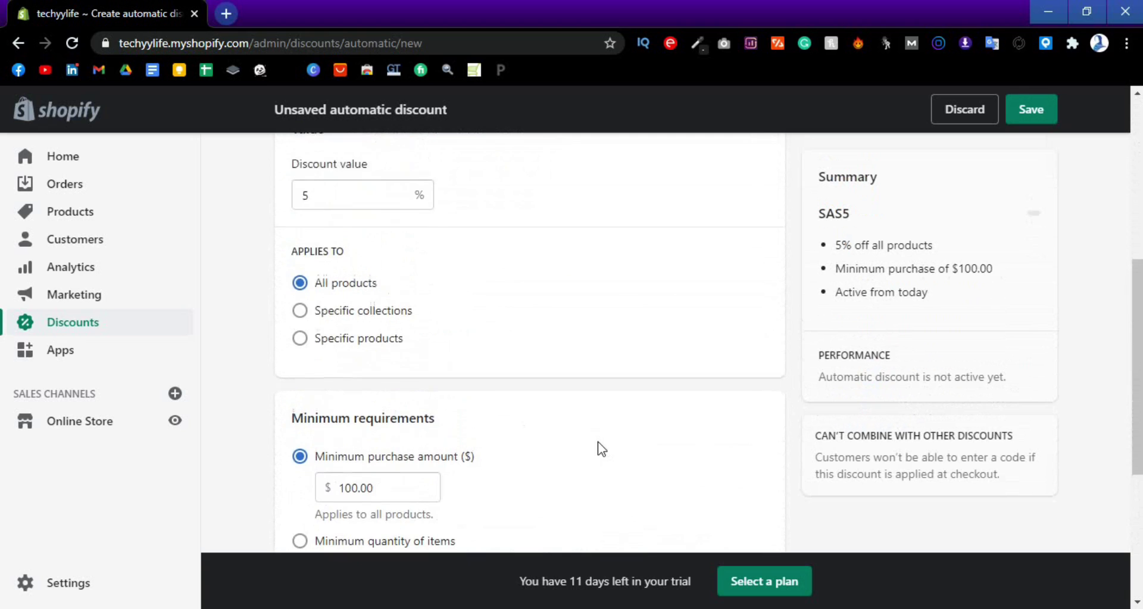
scroll(601, 450, up, 2)
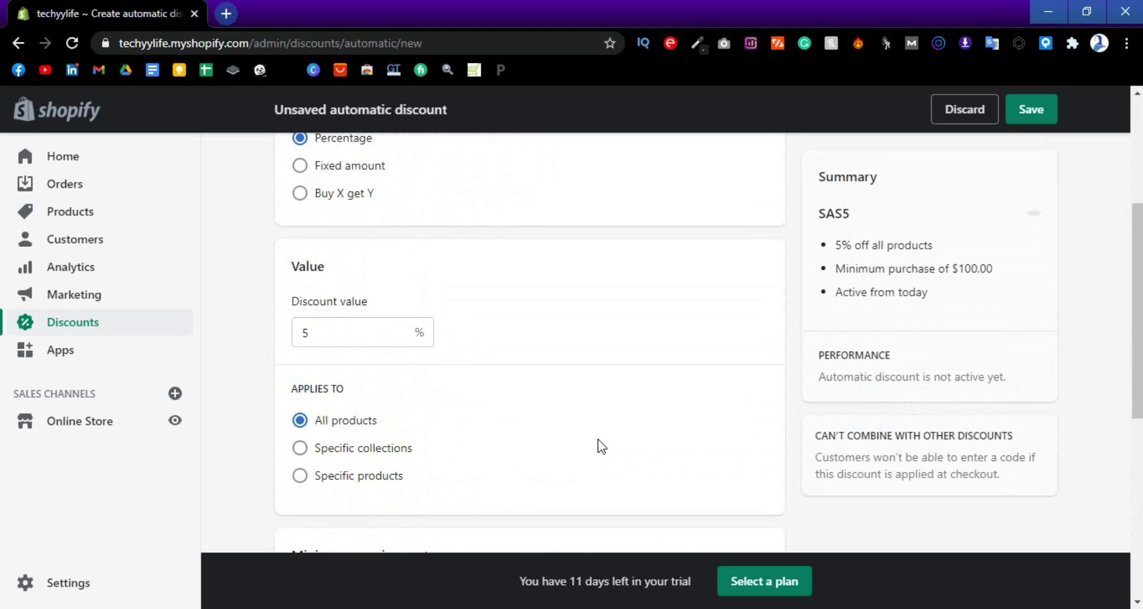
scroll(601, 446, down, 6)
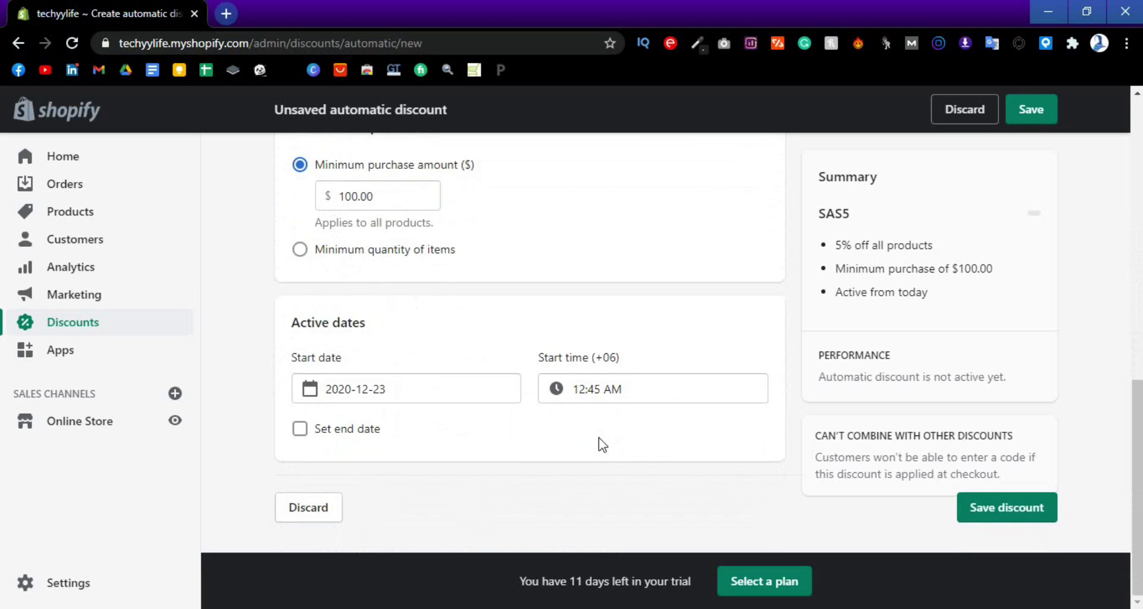
click(300, 429)
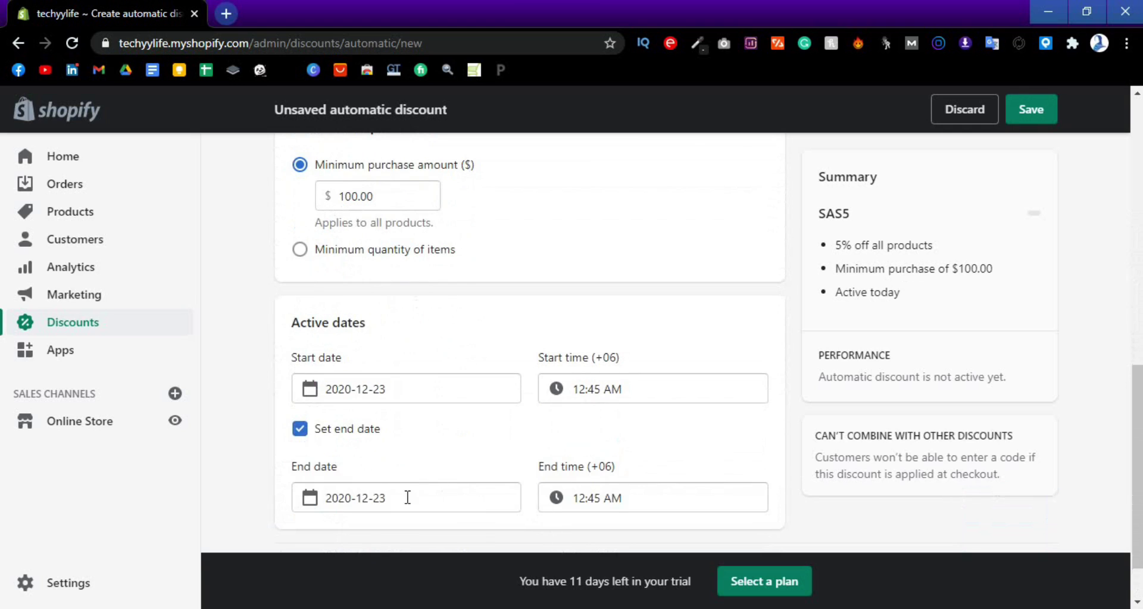
click(407, 497)
scroll(503, 438, down, 2)
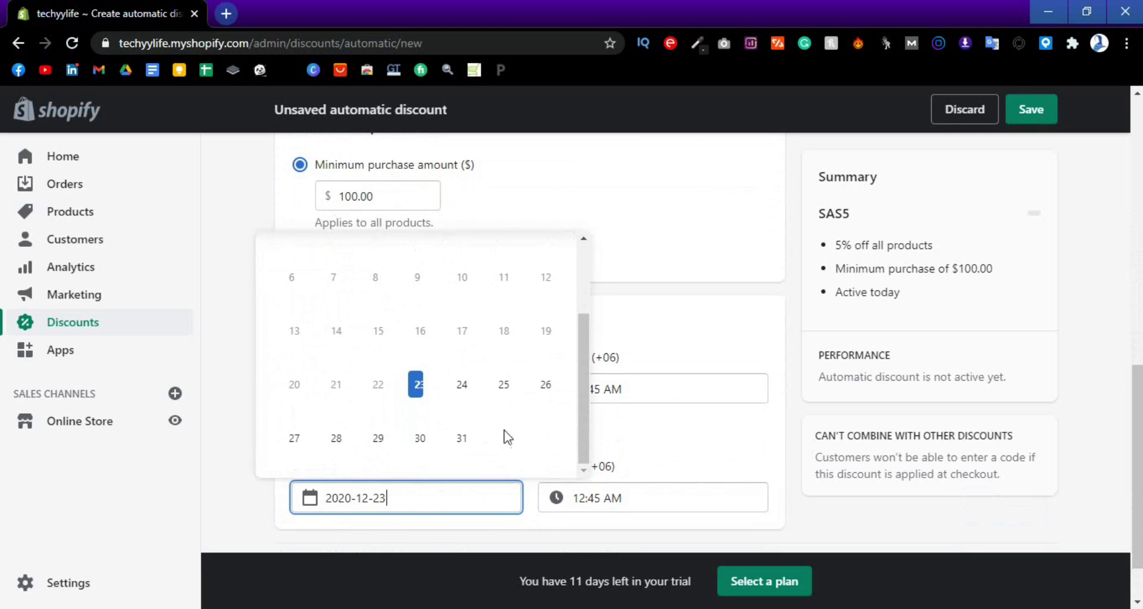
click(506, 390)
Step: Review the automatic discount's title, type, value, minimum requirements, active dates and summary before saving
scroll(672, 479, up, 1)
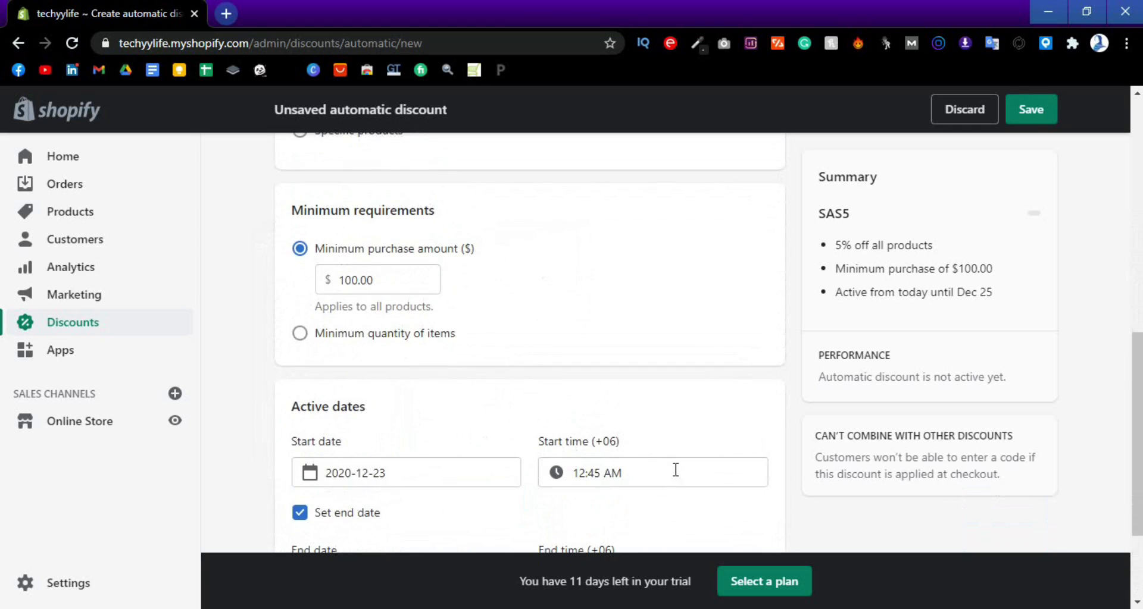
scroll(675, 470, up, 3)
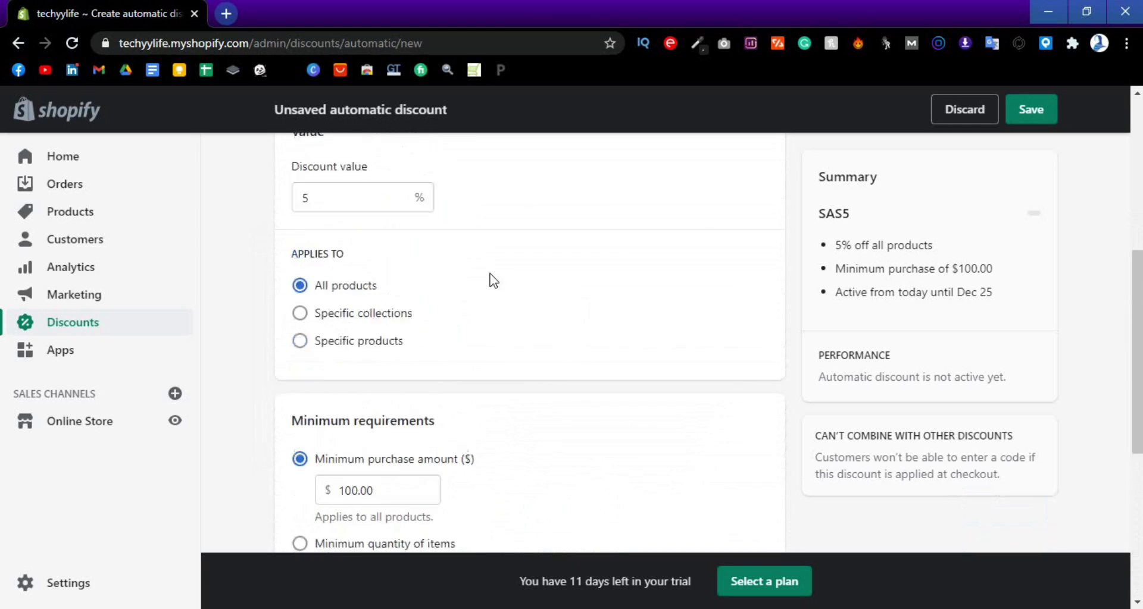
scroll(493, 281, up, 3)
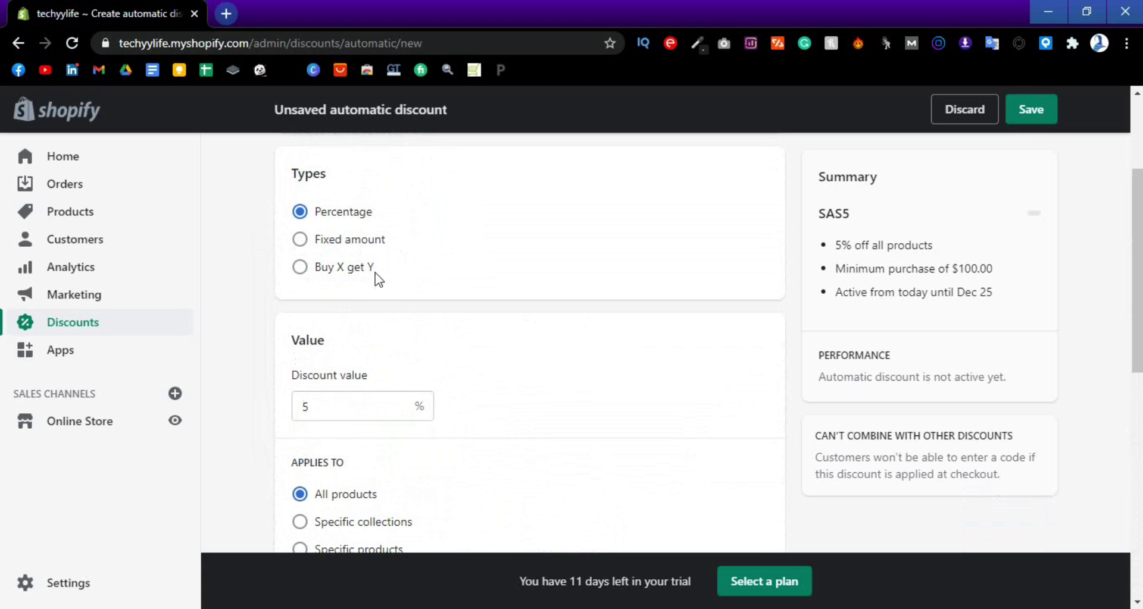
scroll(426, 301, up, 3)
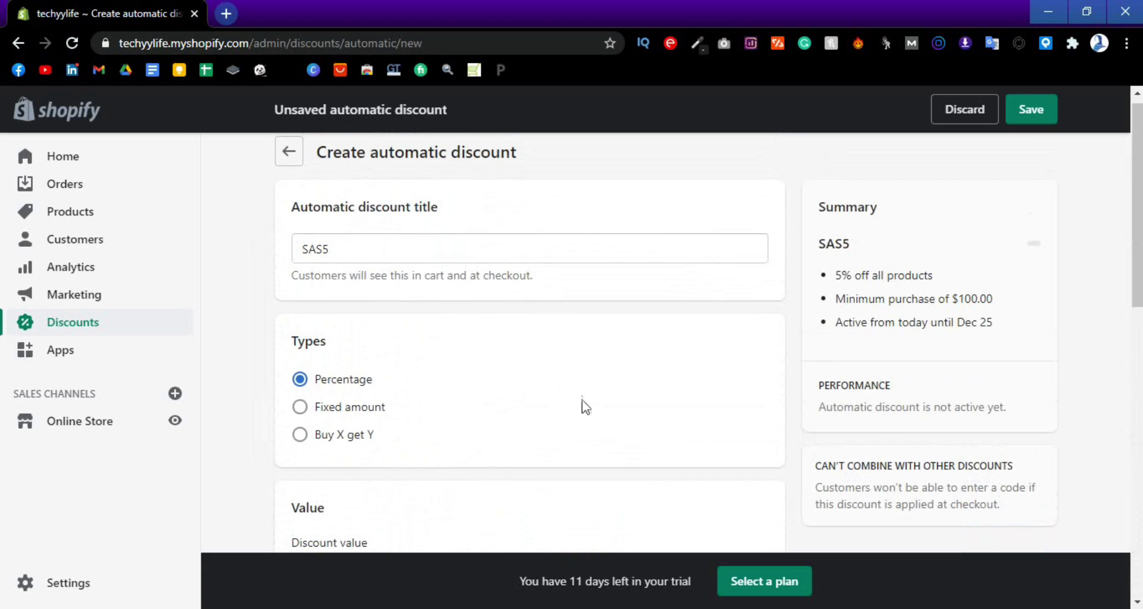
scroll(526, 390, down, 3)
scroll(526, 390, down, 6)
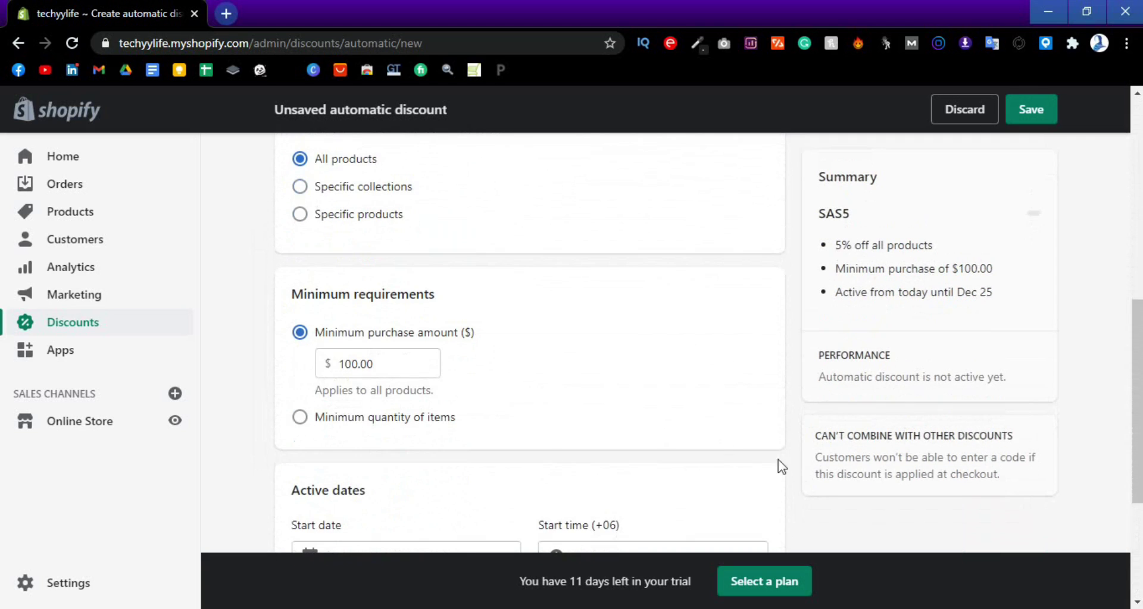
scroll(717, 454, down, 2)
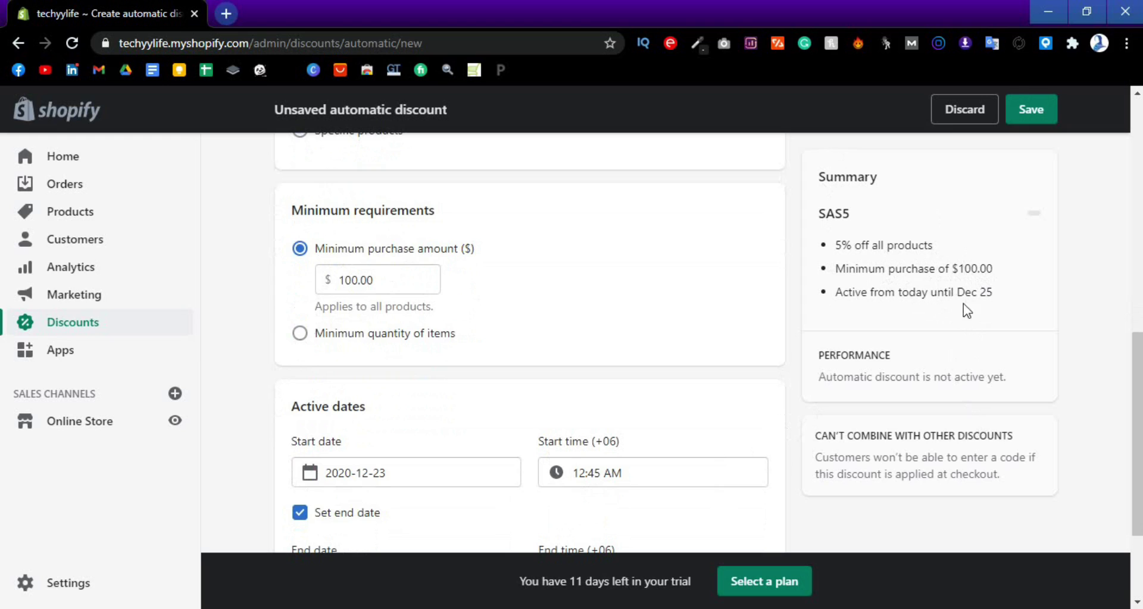
scroll(754, 341, up, 10)
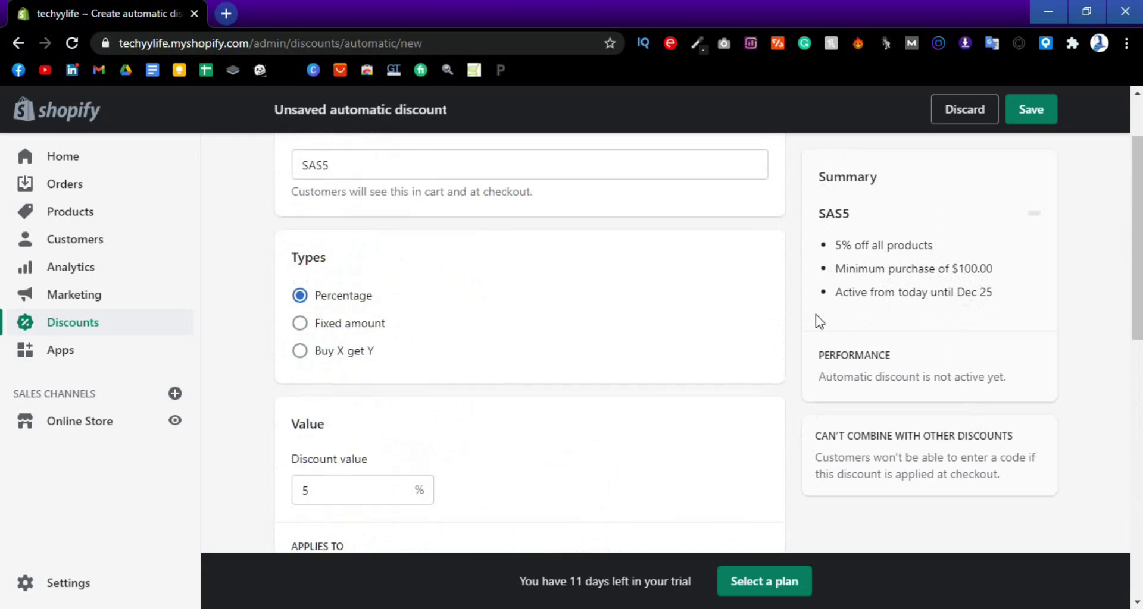
Step: Save the SAS5 automatic discount and return to the list of automatic discounts
click(1032, 110)
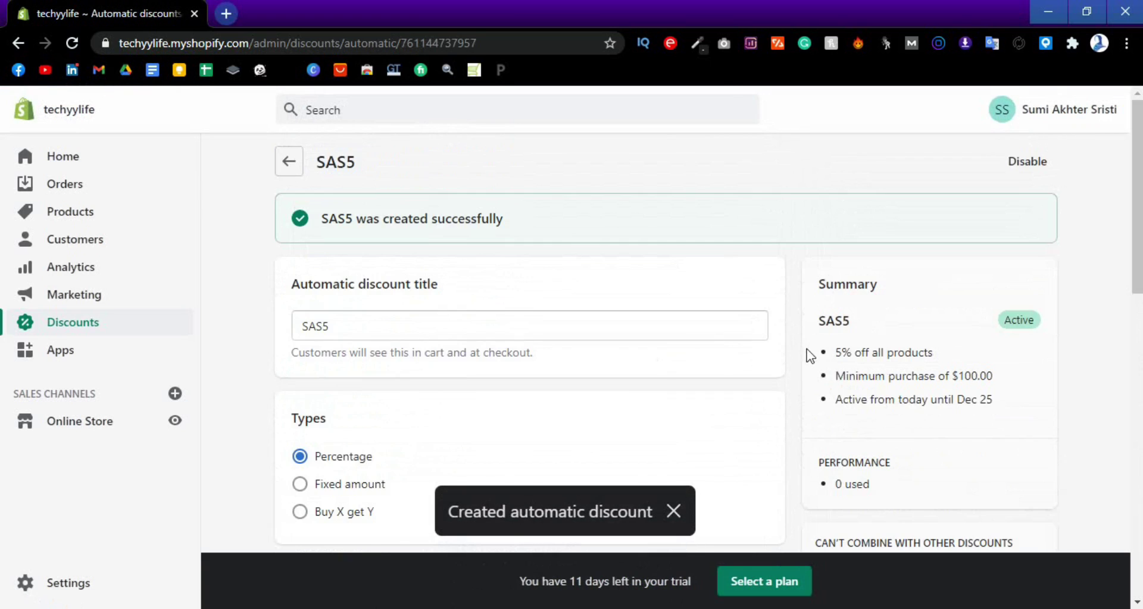
click(291, 163)
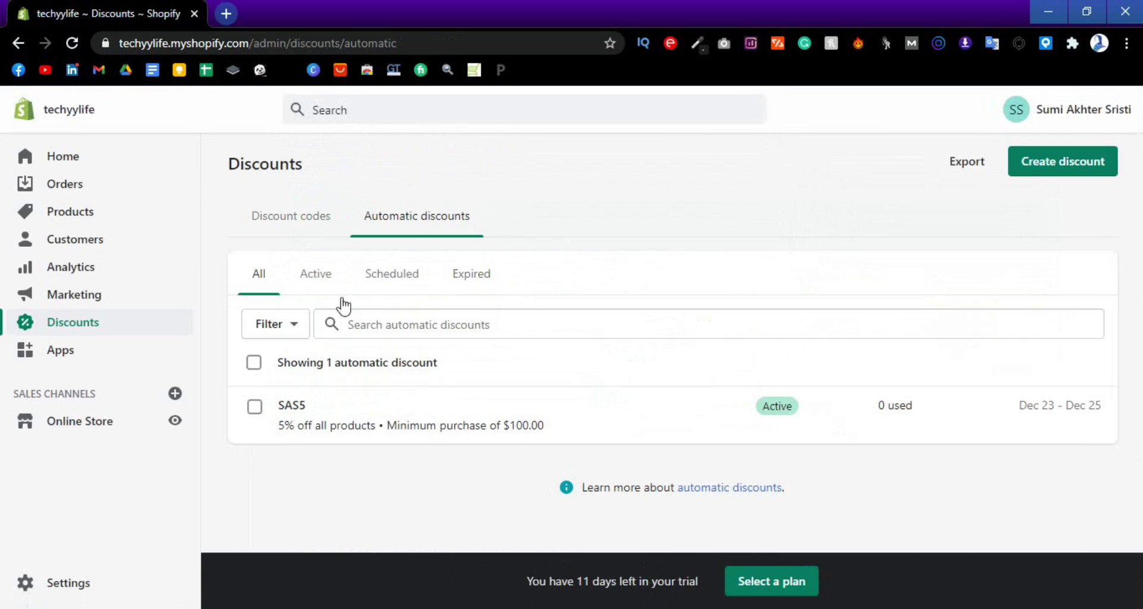
click(287, 232)
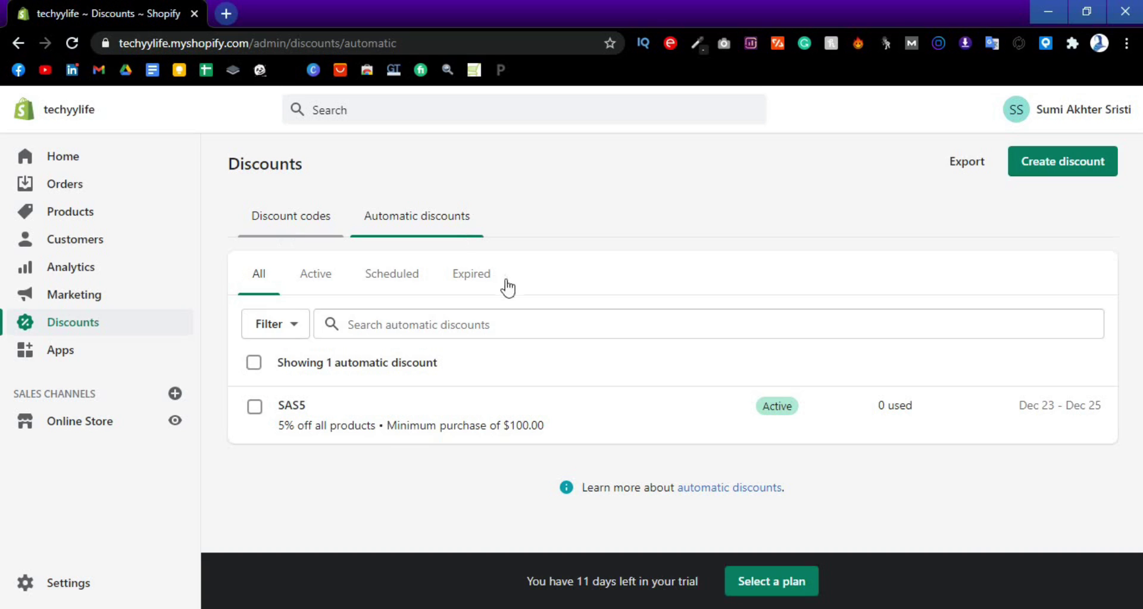